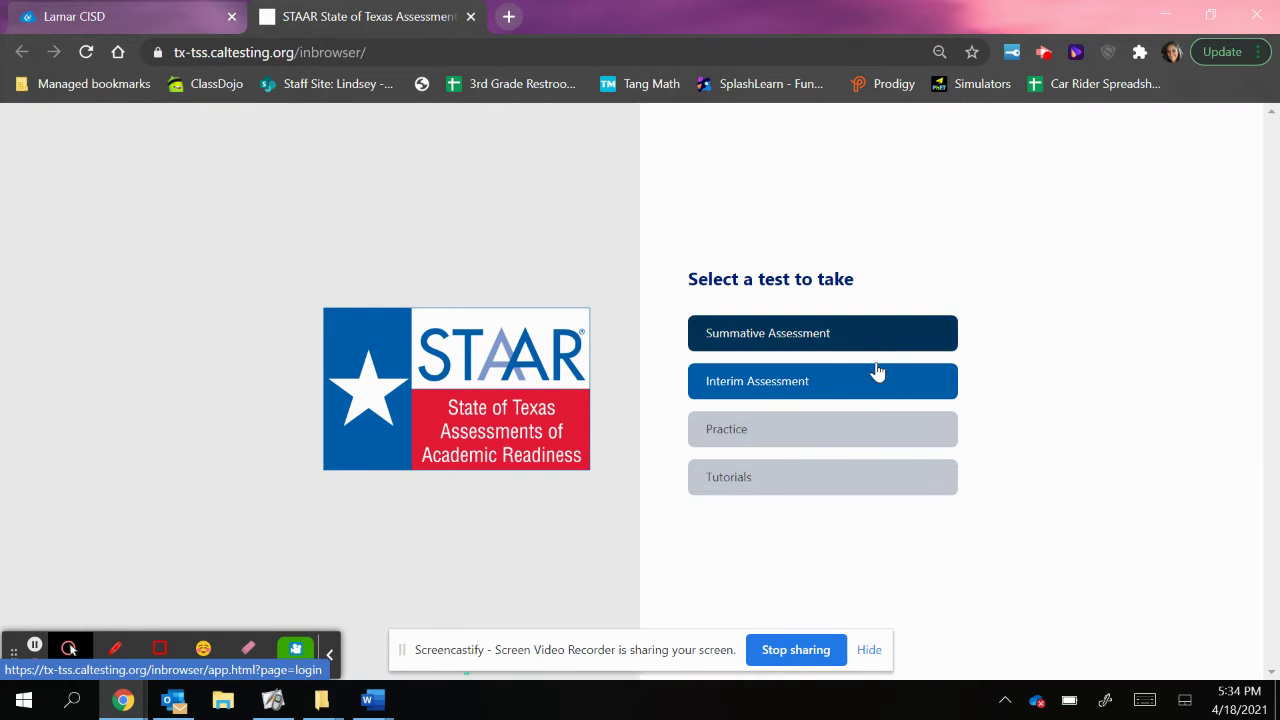
Go to the Practice section and expand the Year dropdown.
click(768, 436)
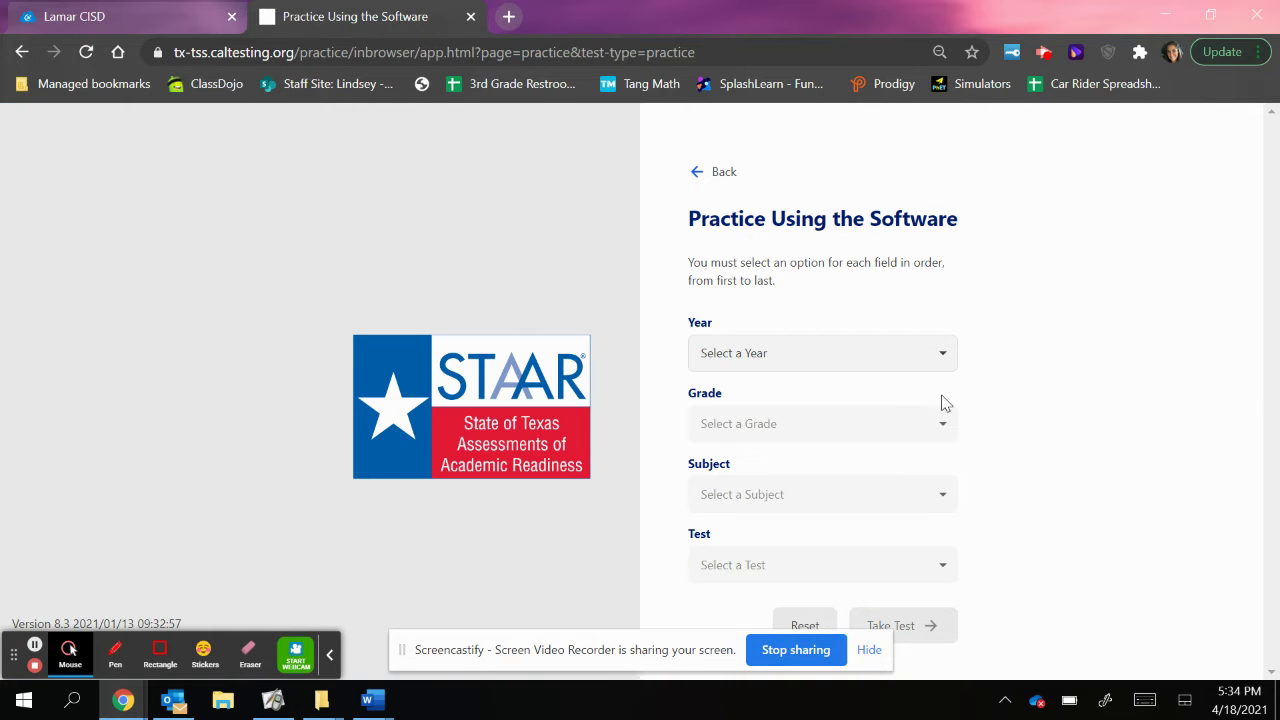
click(945, 362)
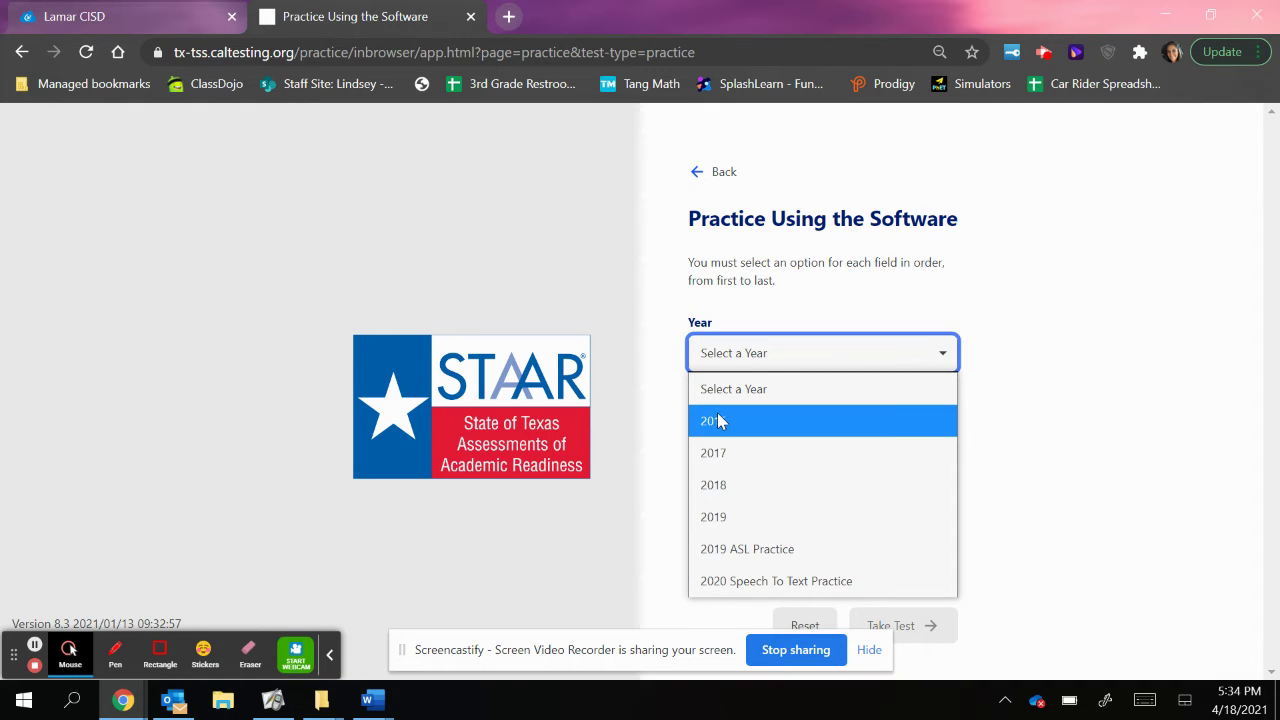
Pick 2016, Grade 3, Mathematics and the STAAR SOA Grade 3 Mathematics test, then take it.
click(714, 423)
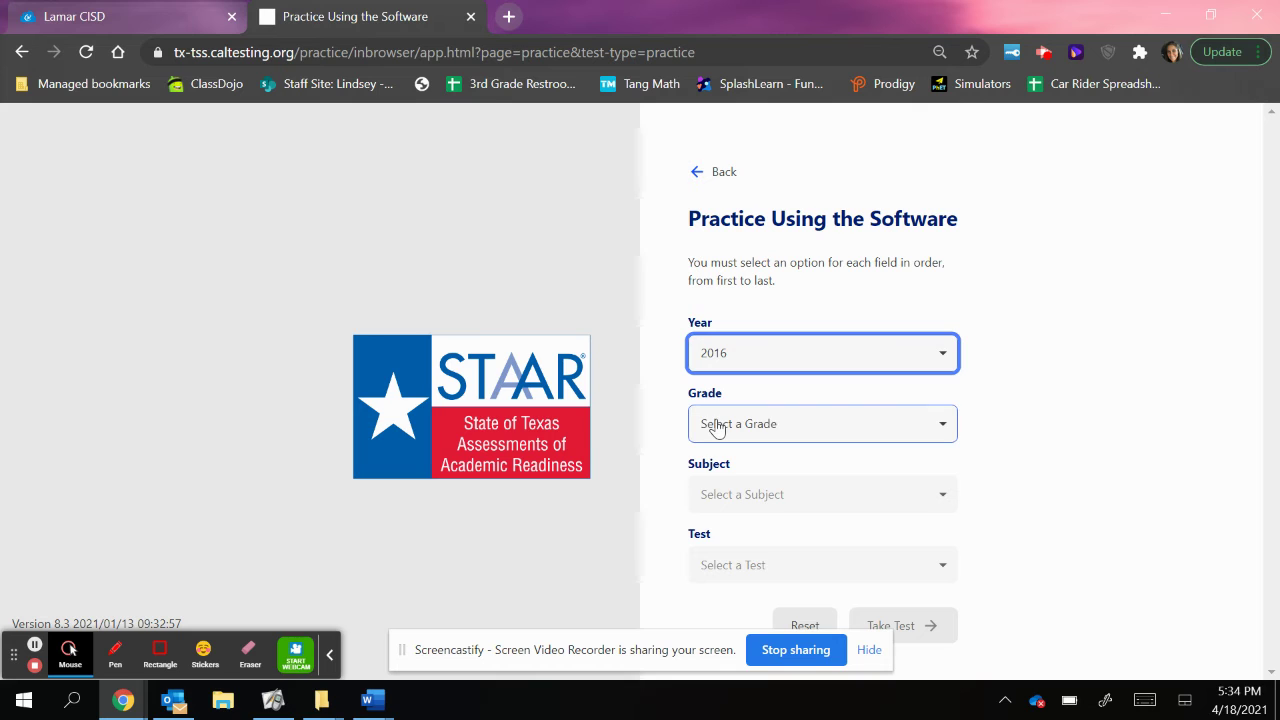
click(938, 432)
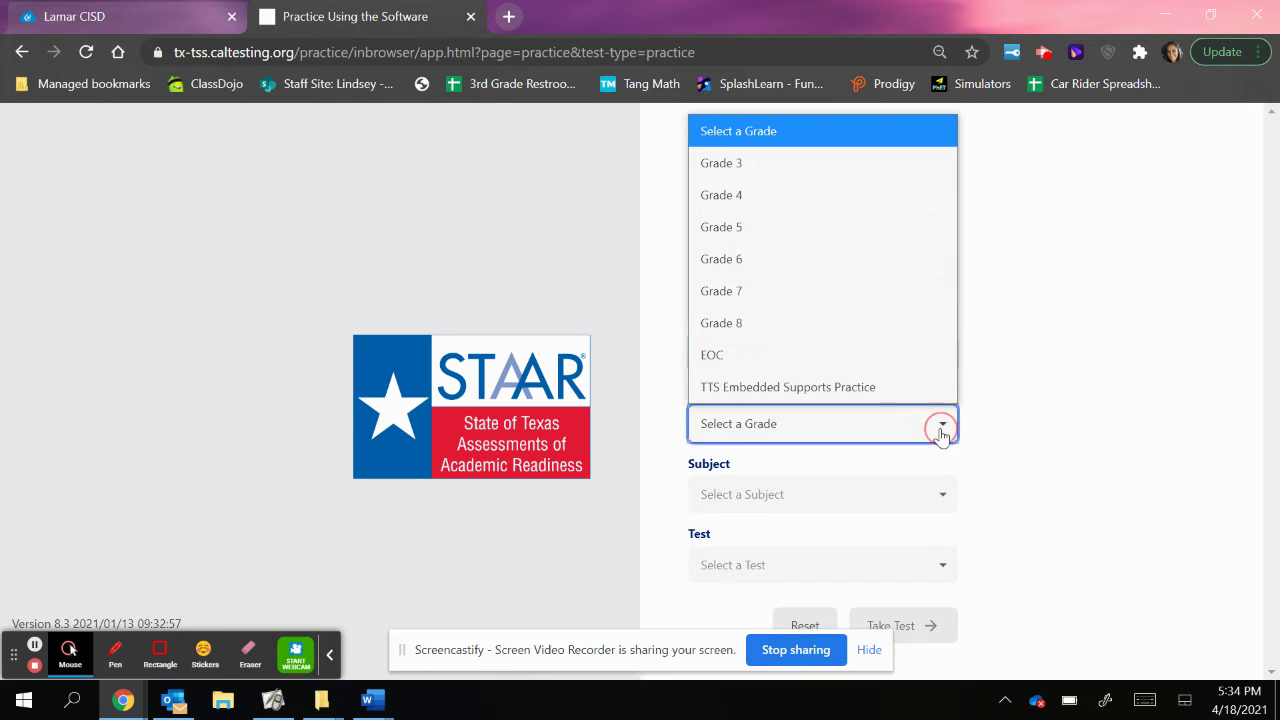
click(729, 170)
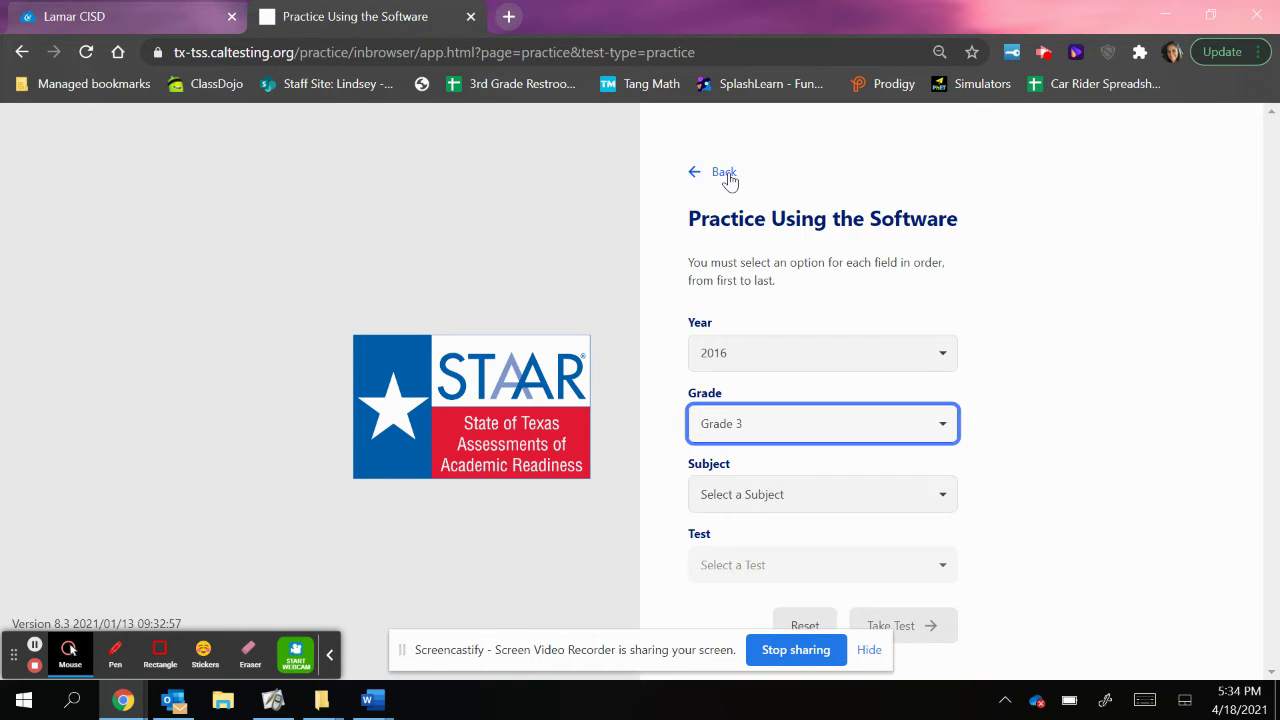
click(943, 500)
click(756, 561)
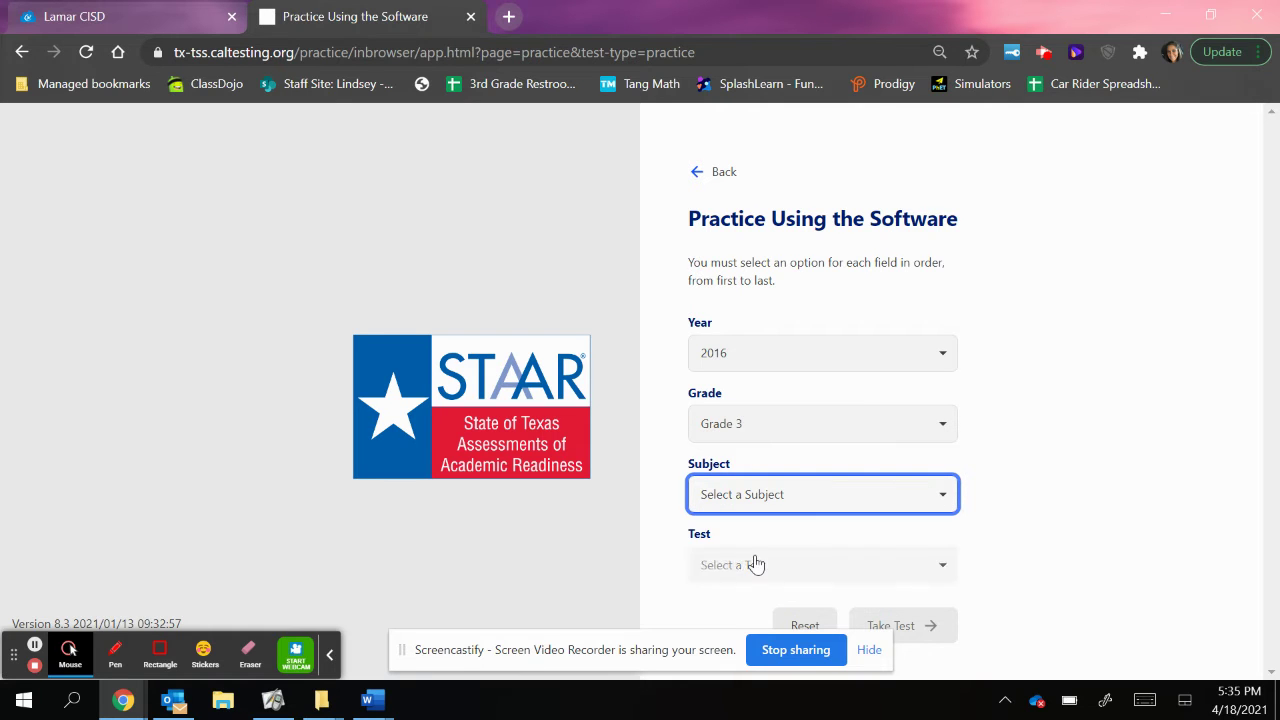
click(935, 572)
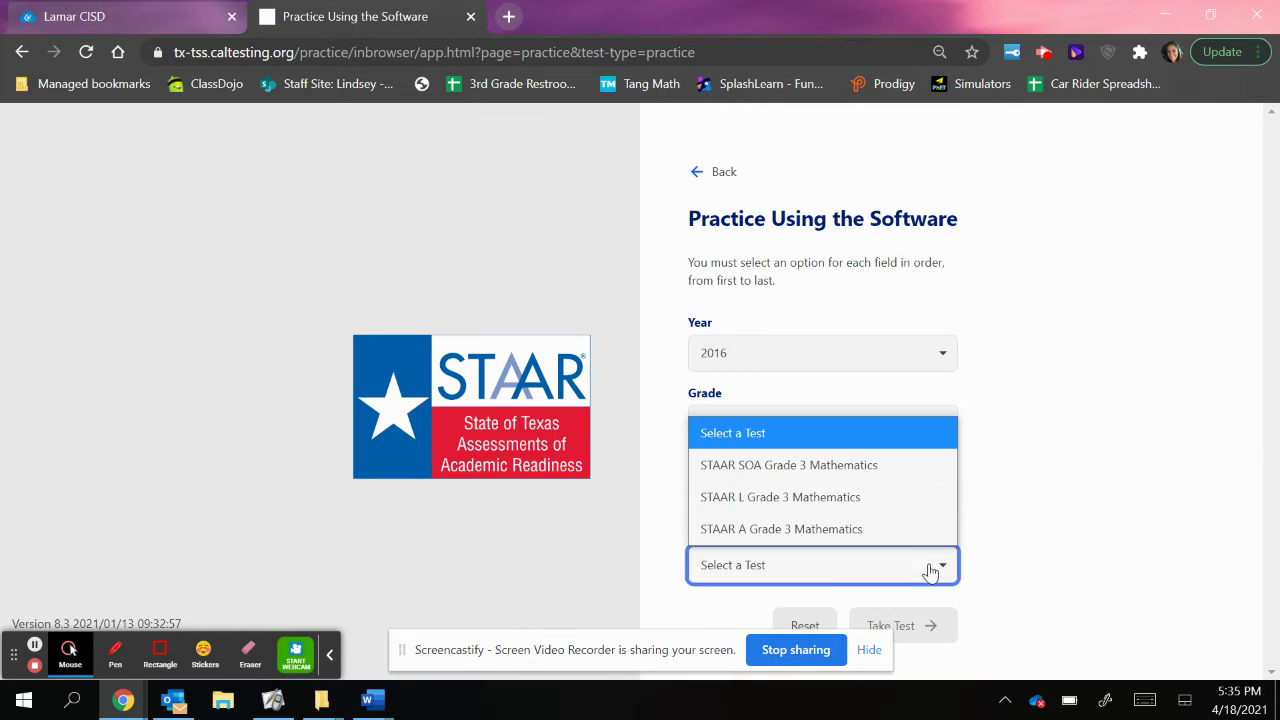
click(828, 470)
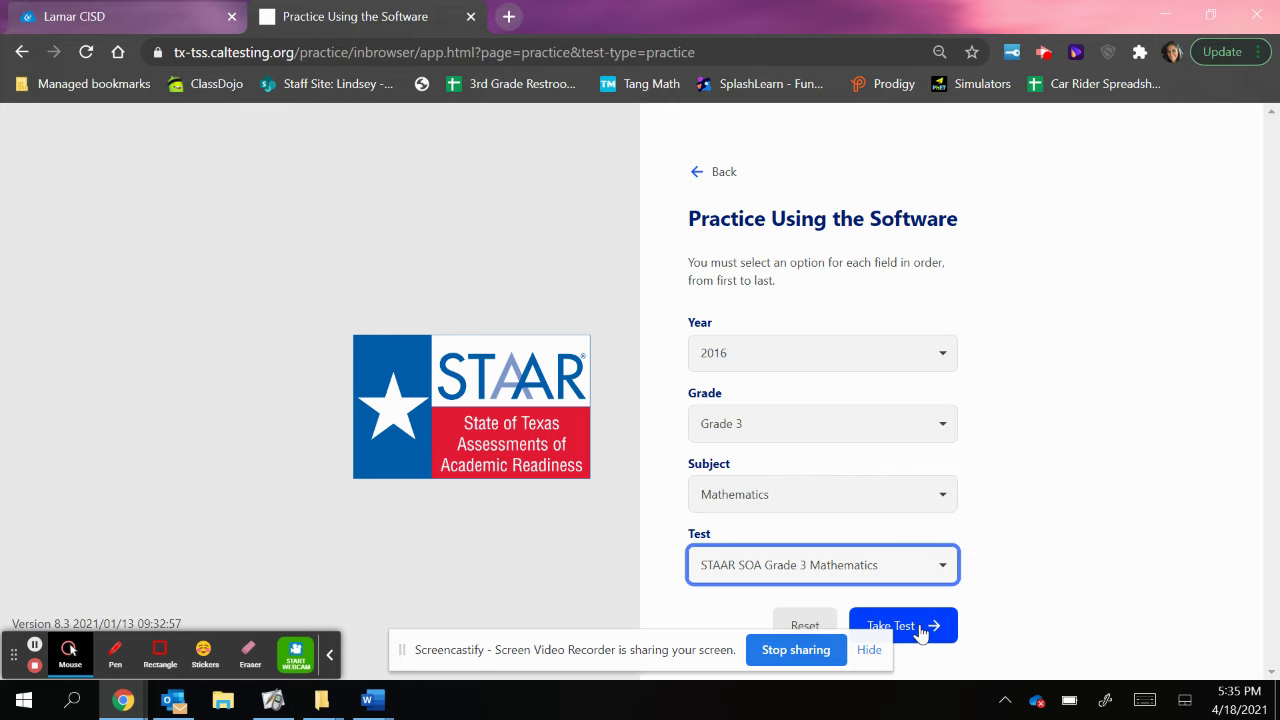
click(921, 633)
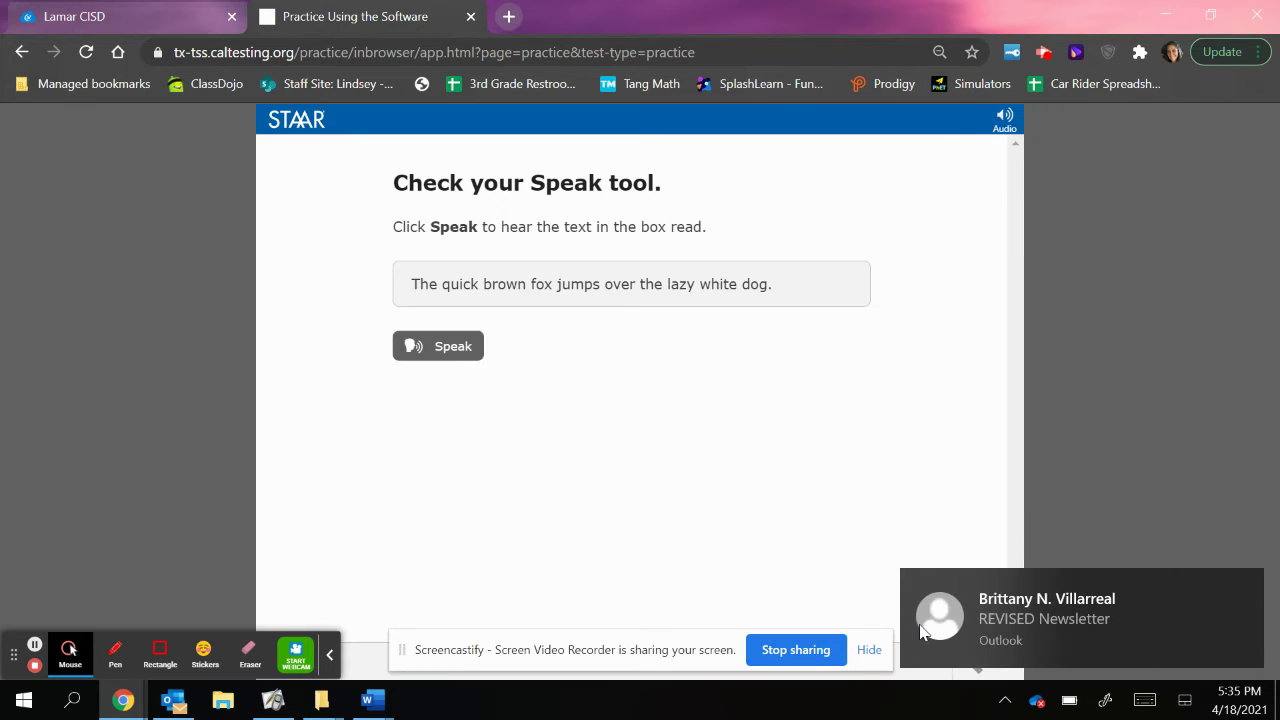
Play the Speak sample sentence and confirm it could be heard.
click(478, 348)
click(456, 346)
click(442, 358)
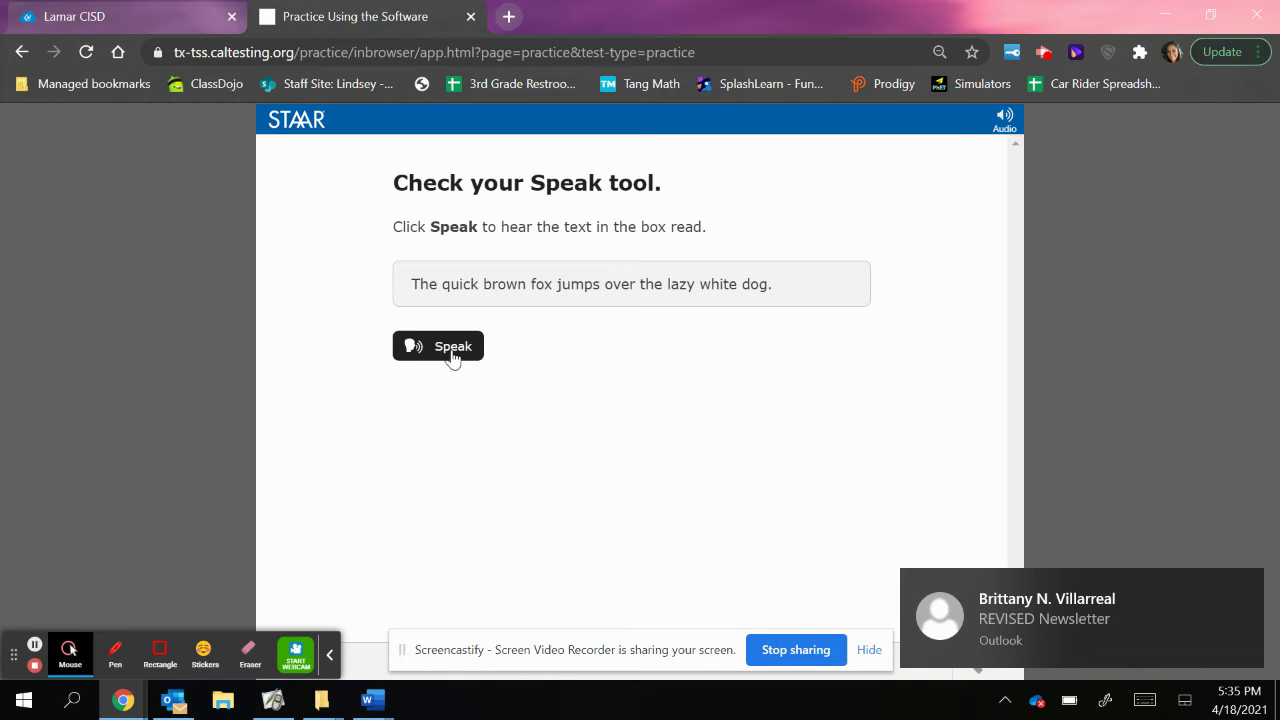
click(453, 355)
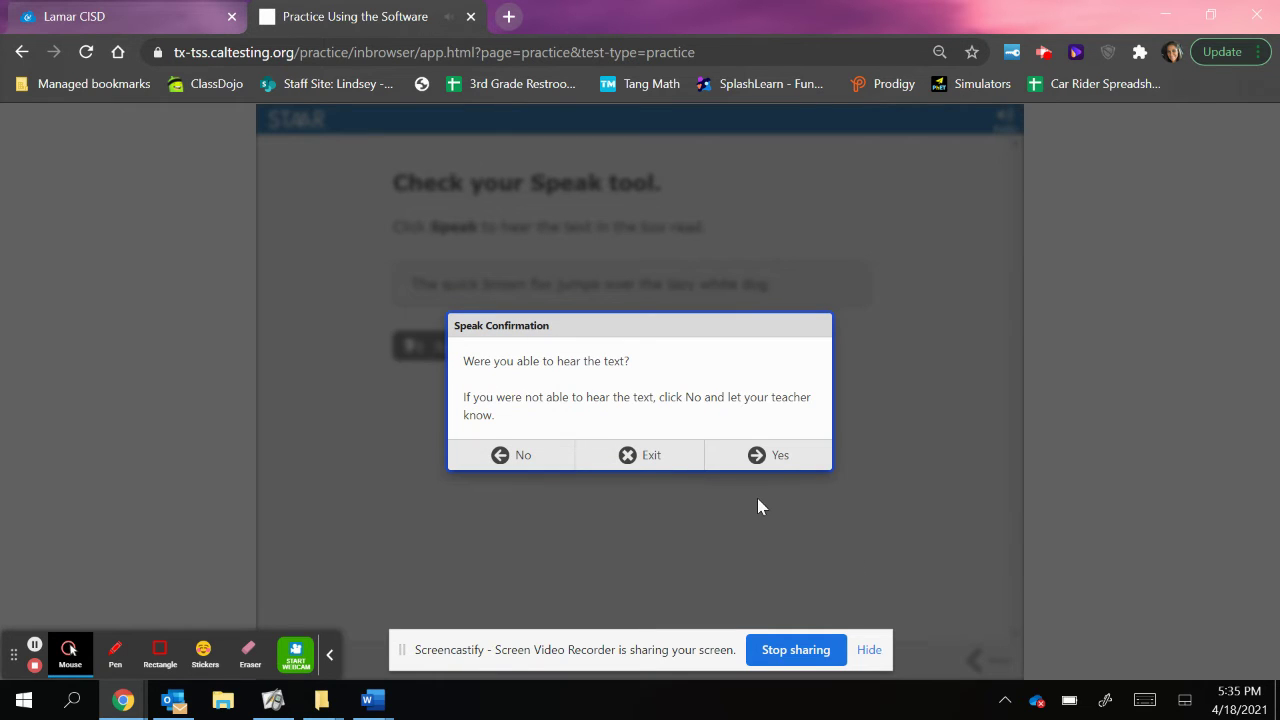
click(765, 455)
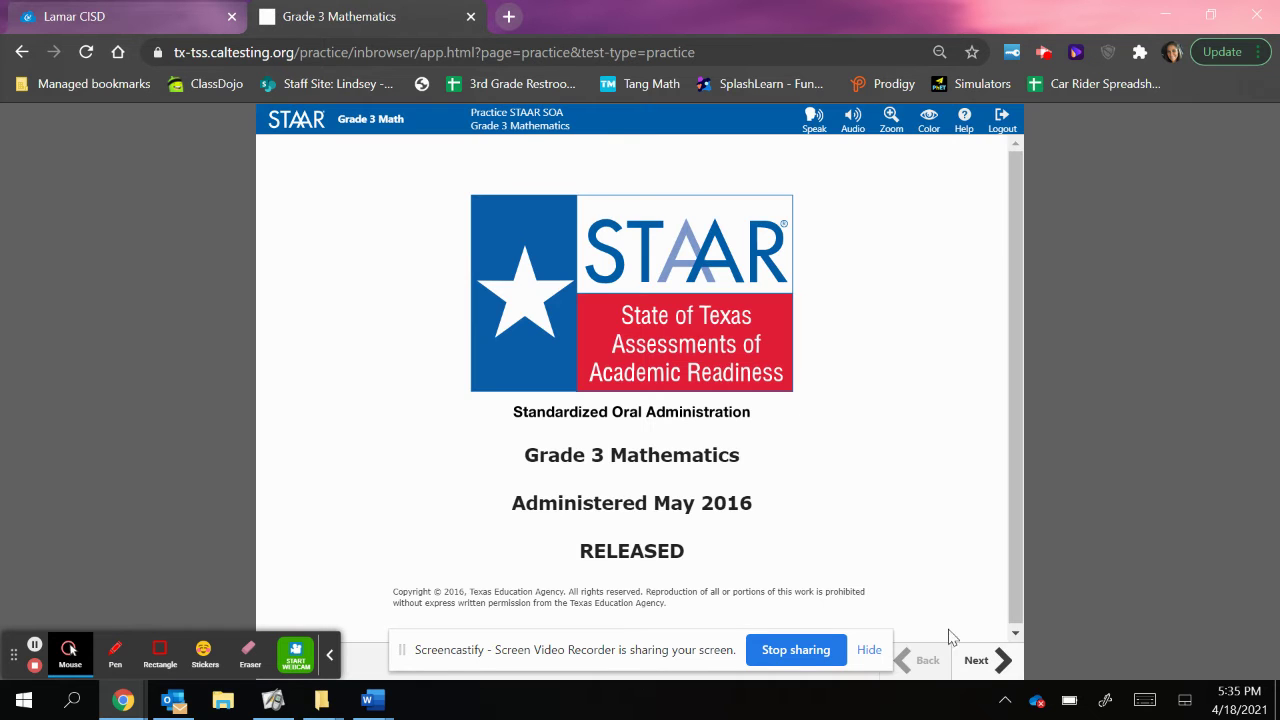
Page through the directions, navigation, mark-for-review and tools pages to Question 1 of 46.
click(976, 662)
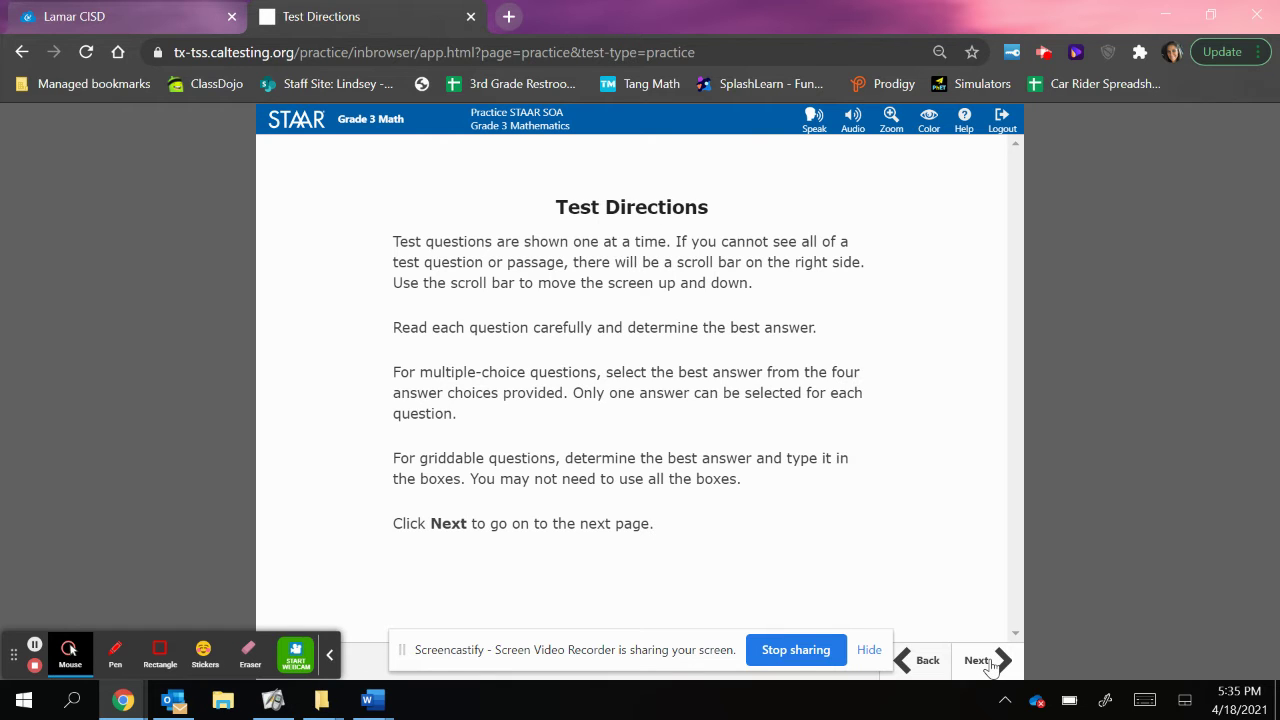
click(989, 664)
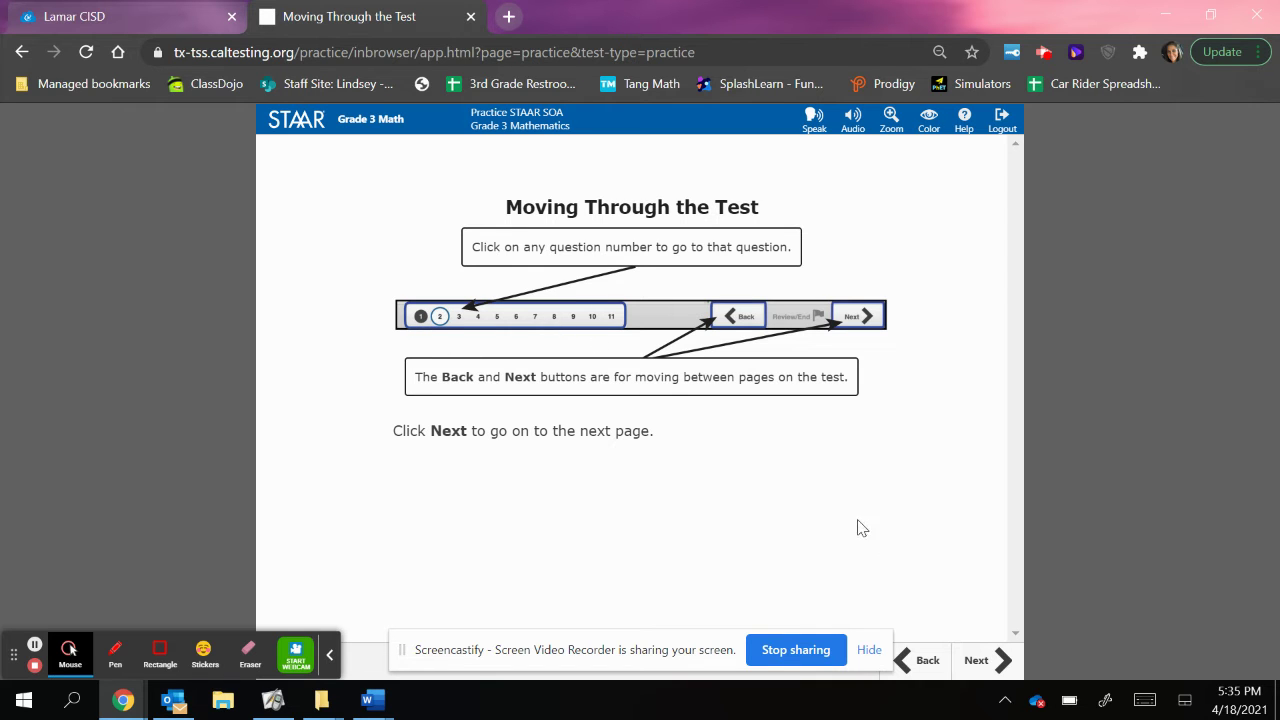
click(980, 668)
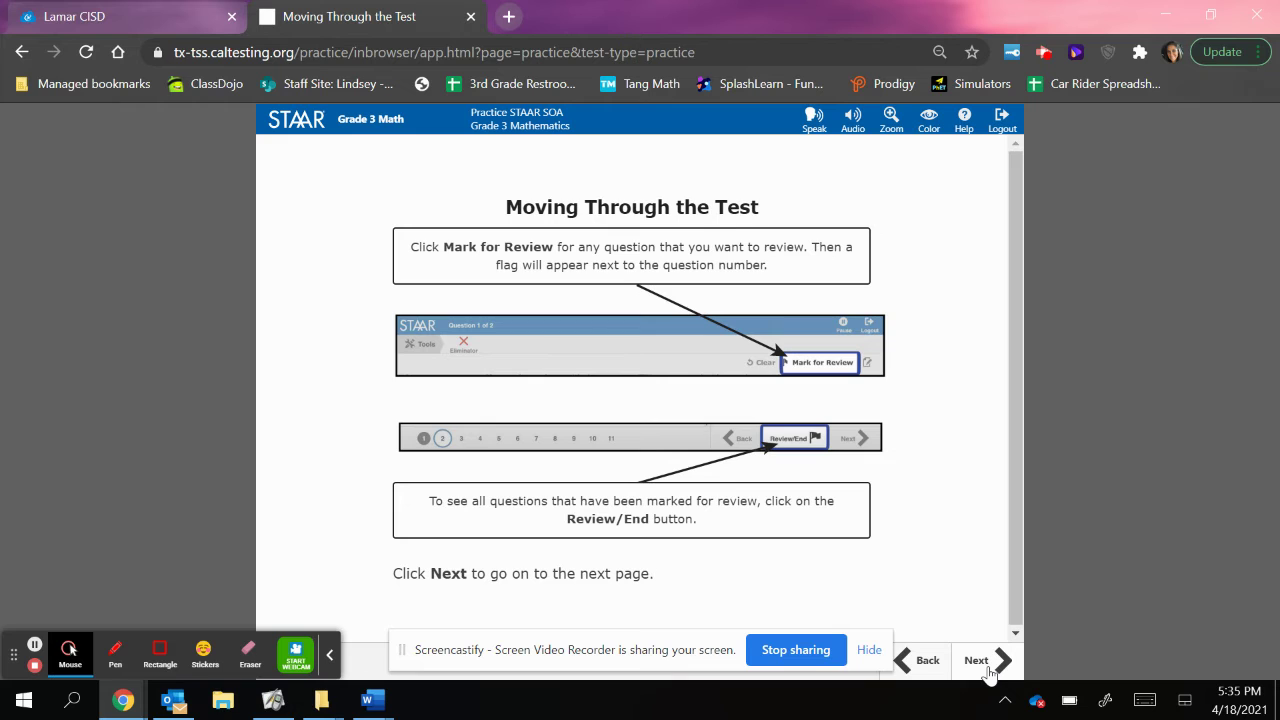
click(988, 668)
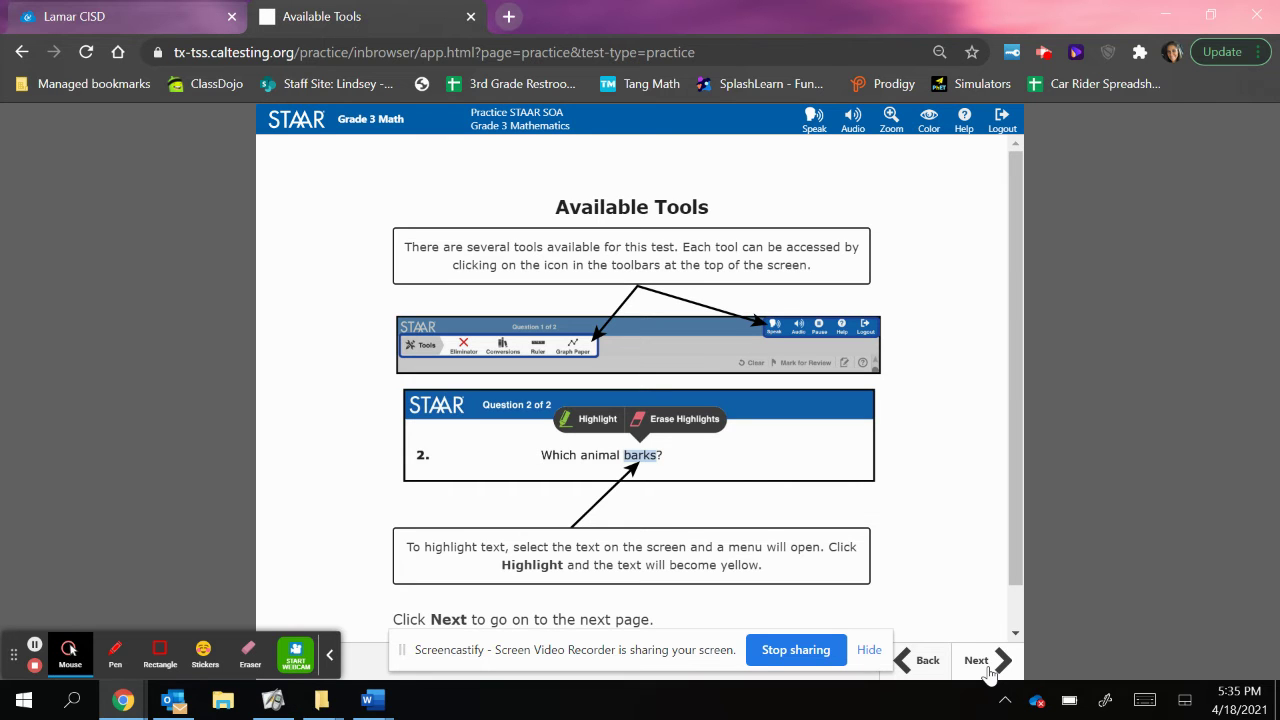
click(988, 668)
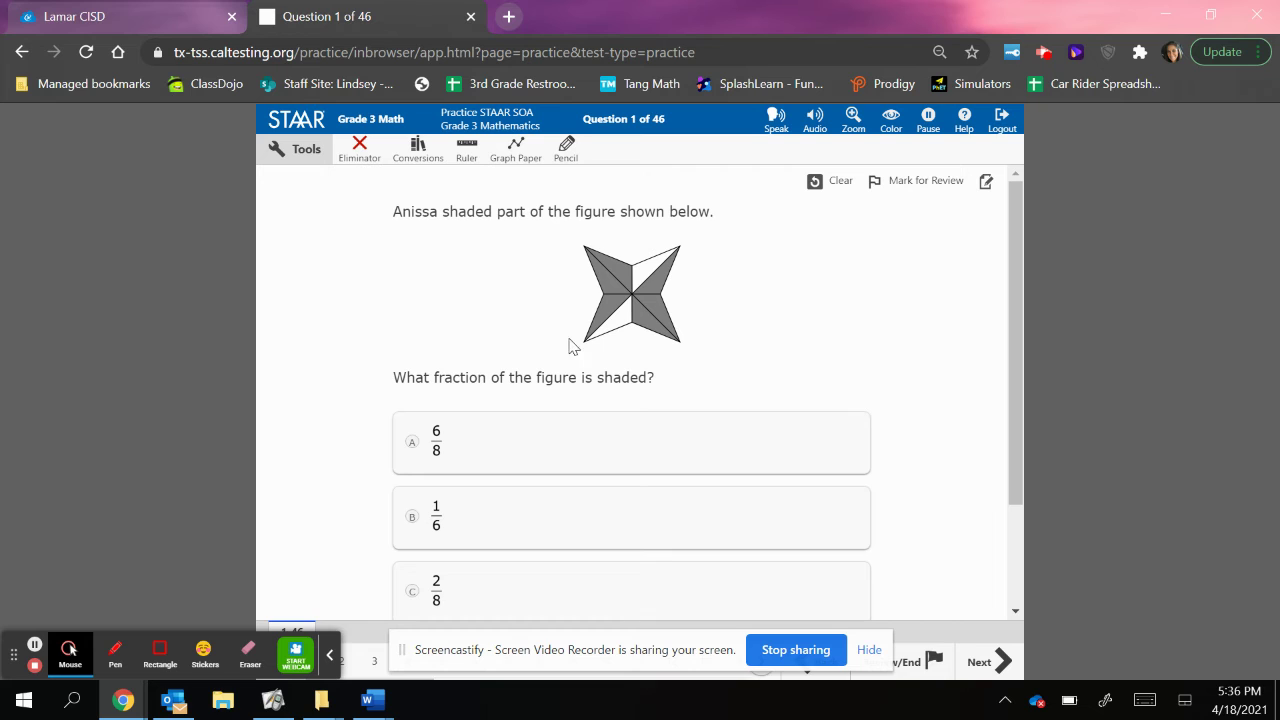
click(437, 380)
Apply yellow highlight to 'fraction' and then to 'shaded' in Question 1.
click(444, 378)
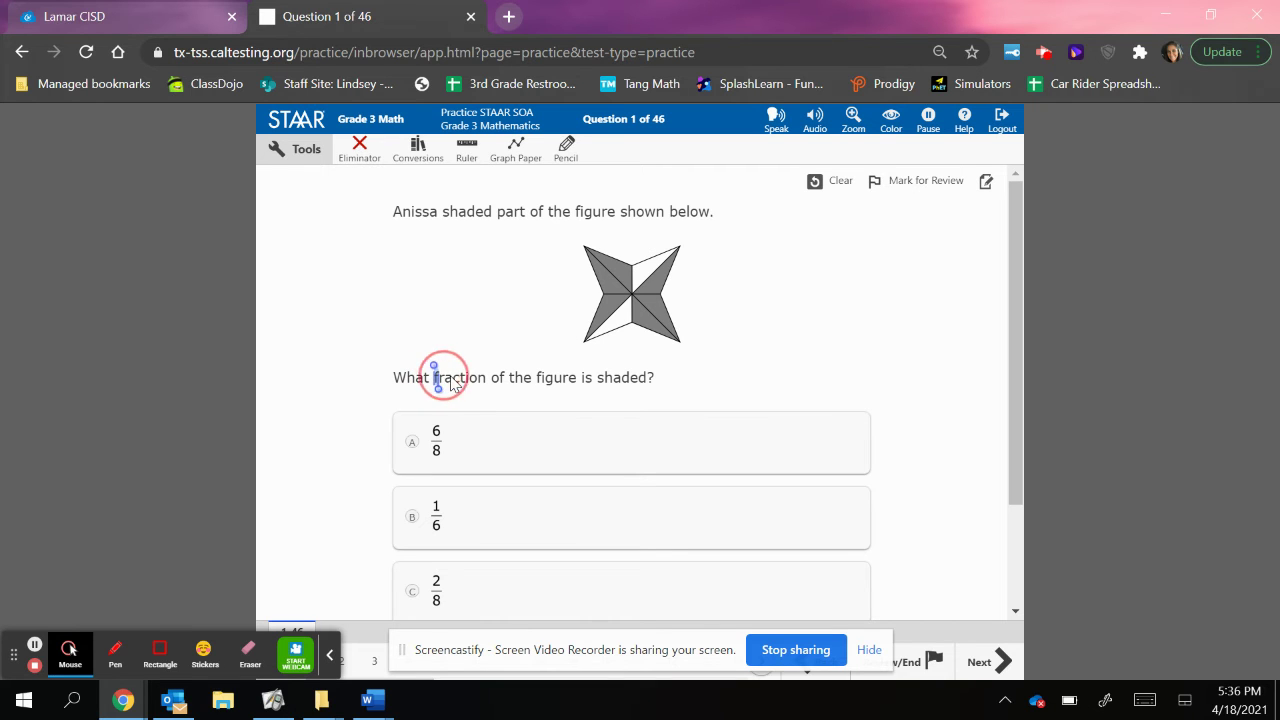
drag(434, 378, 487, 387)
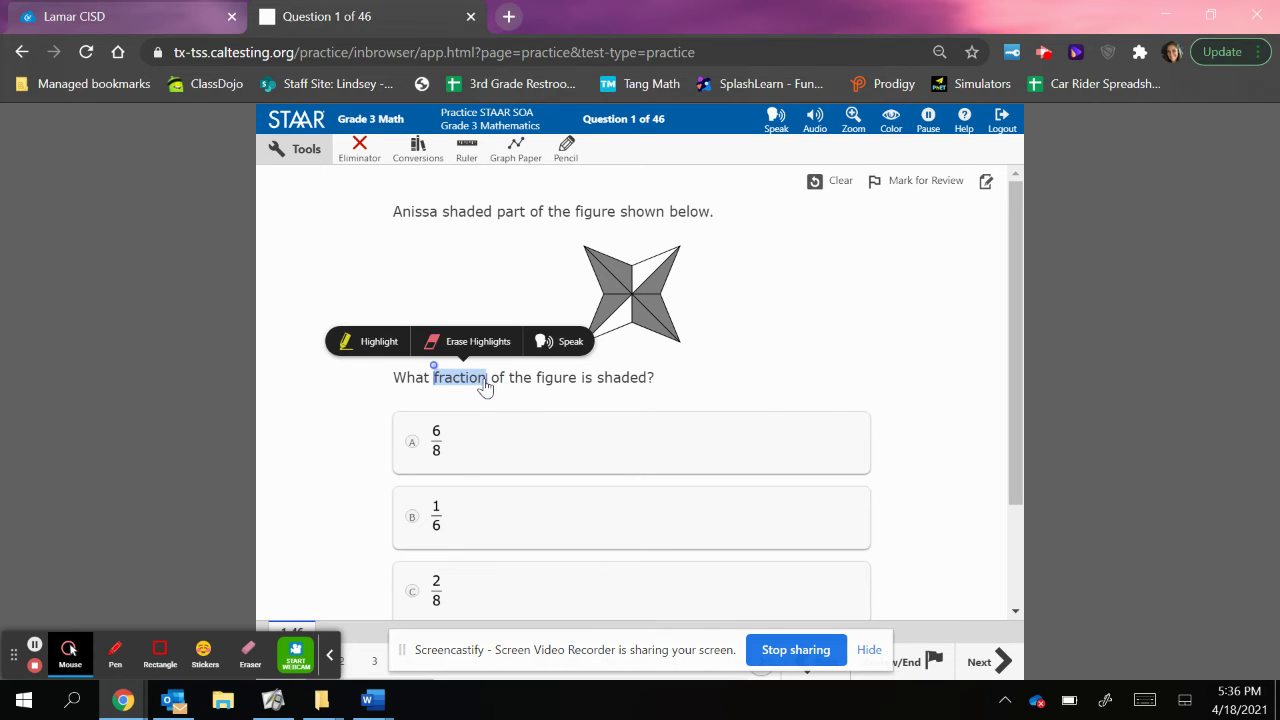
click(371, 345)
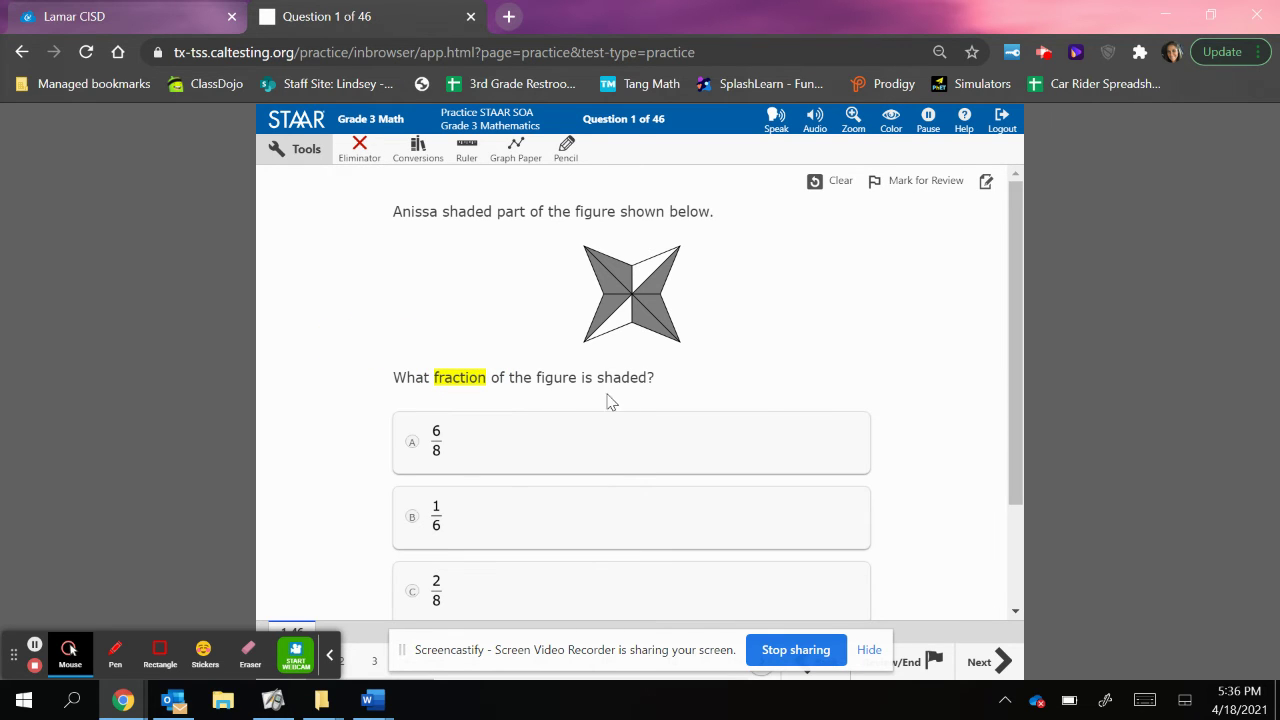
drag(597, 380, 647, 385)
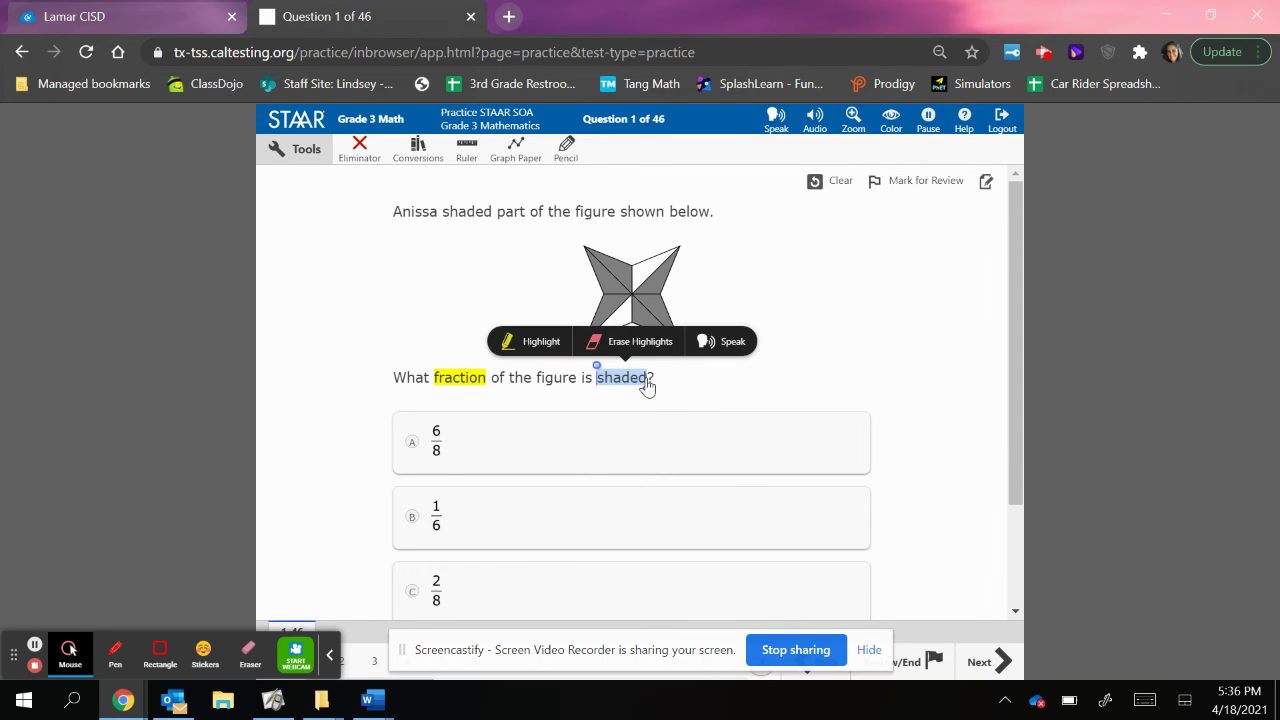
click(538, 342)
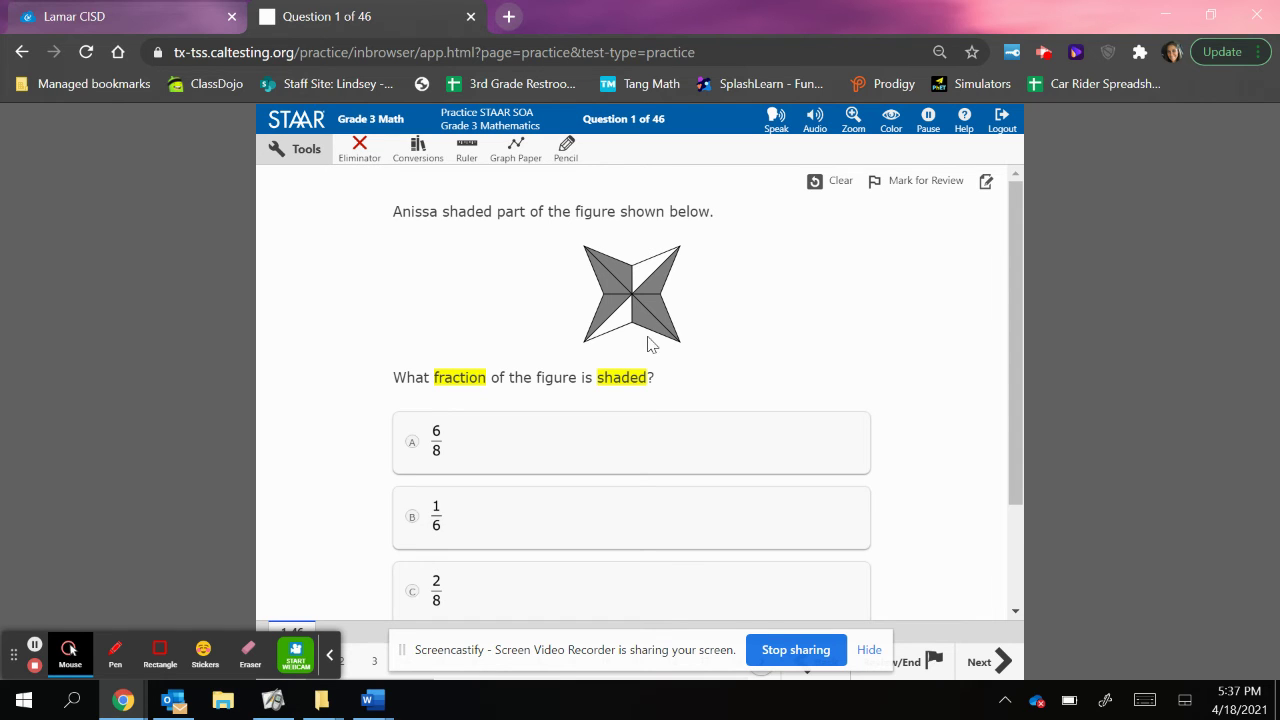
Turn on read-aloud, dot the star's triangles with a red freehand pencil and draw a fraction bar.
click(777, 122)
click(568, 153)
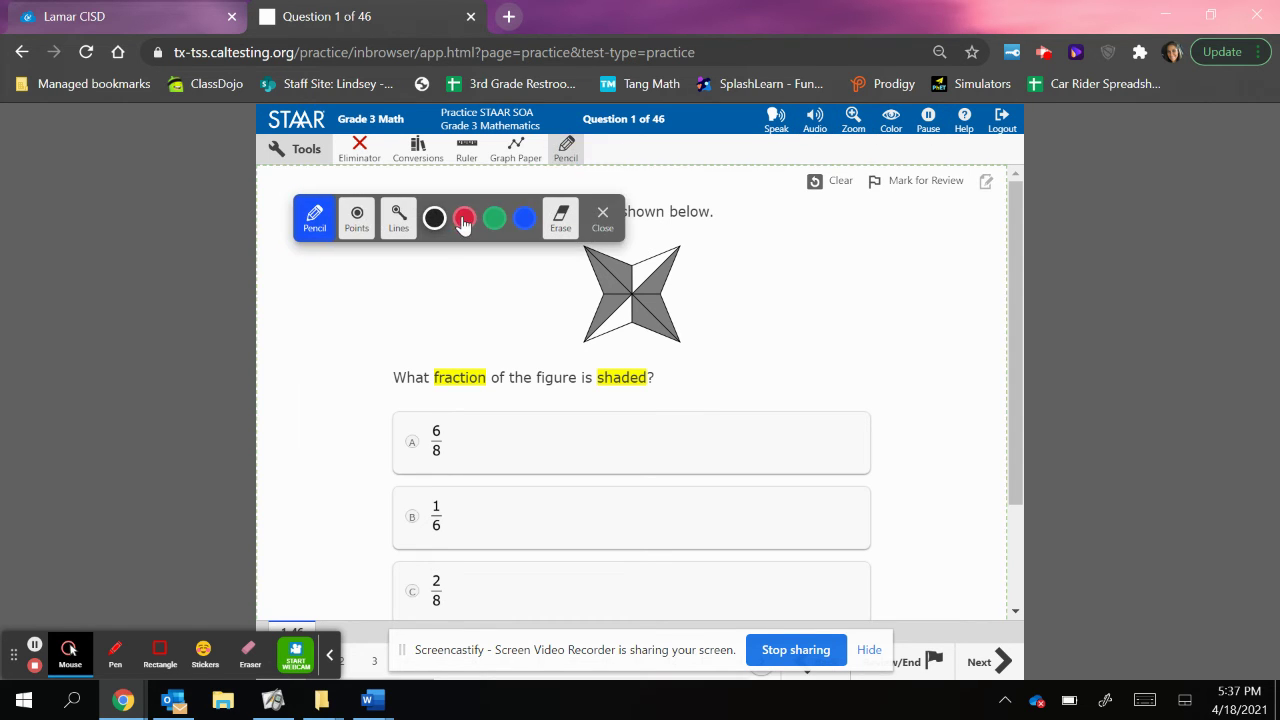
click(464, 220)
click(600, 279)
click(643, 270)
click(655, 282)
click(654, 306)
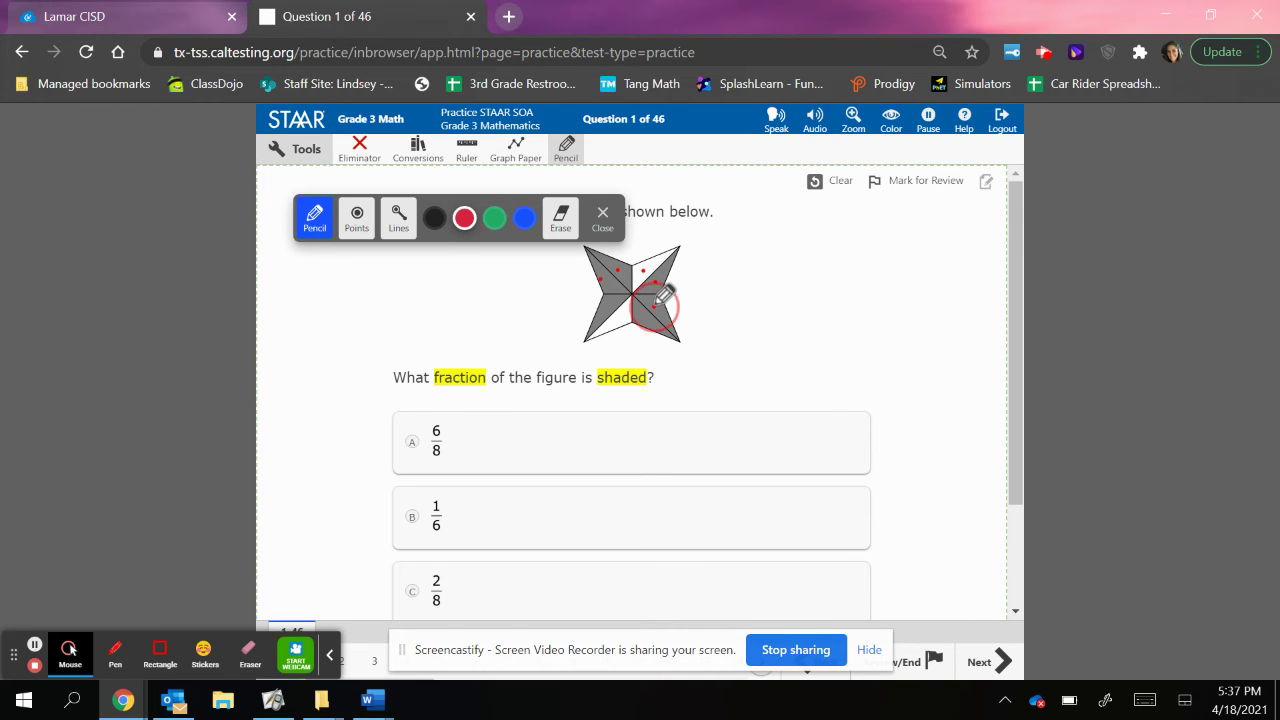
click(640, 323)
click(621, 319)
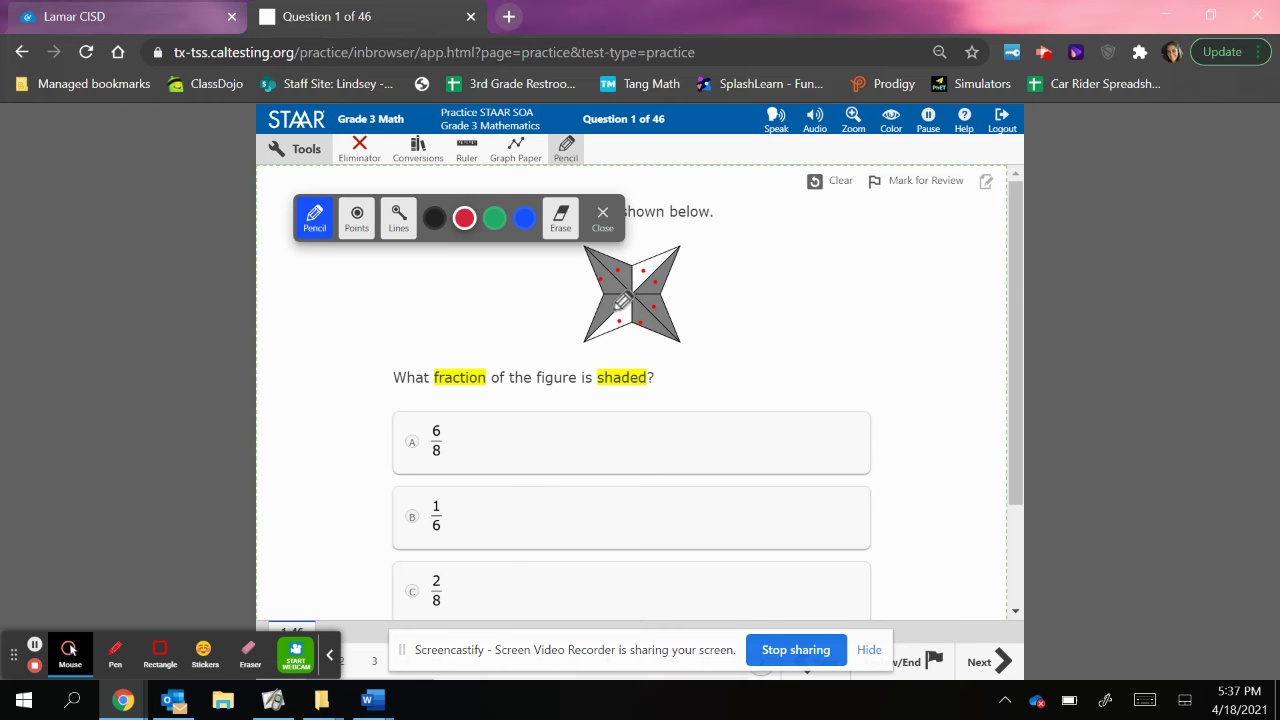
drag(707, 295, 752, 293)
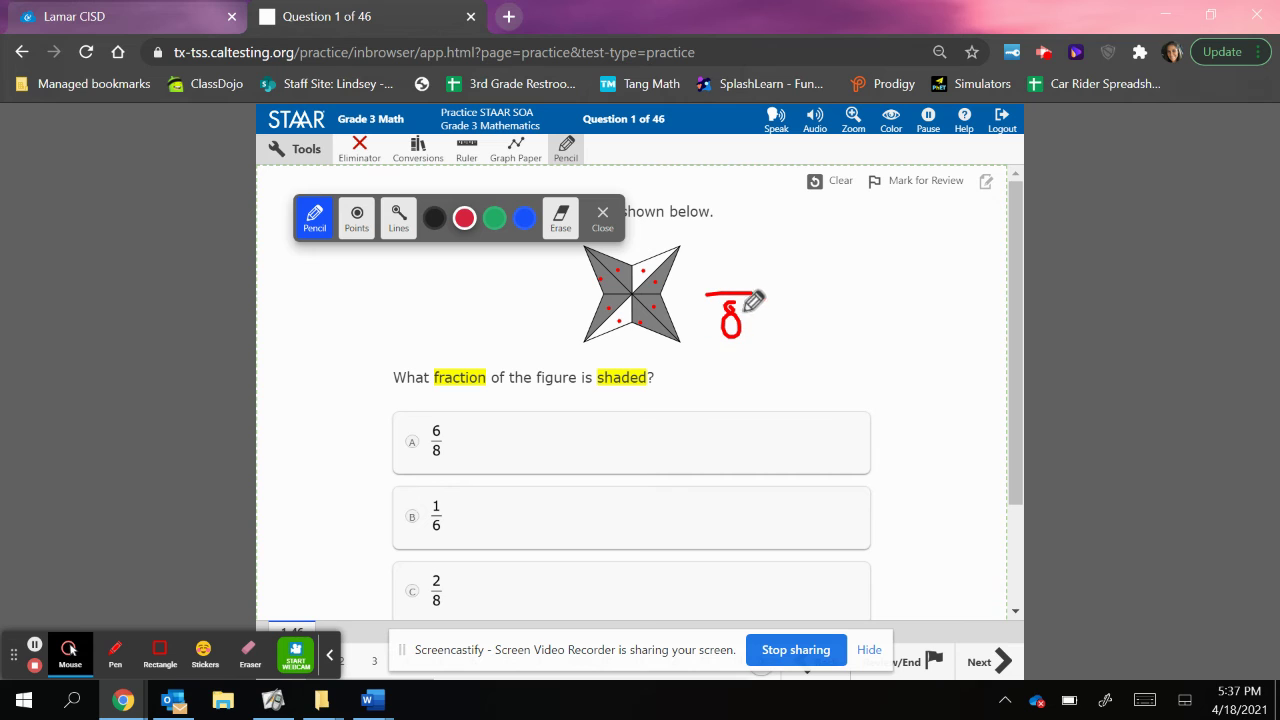
Switch the pencil to blue, dot the shaded triangles and write the numerator 6.
click(524, 218)
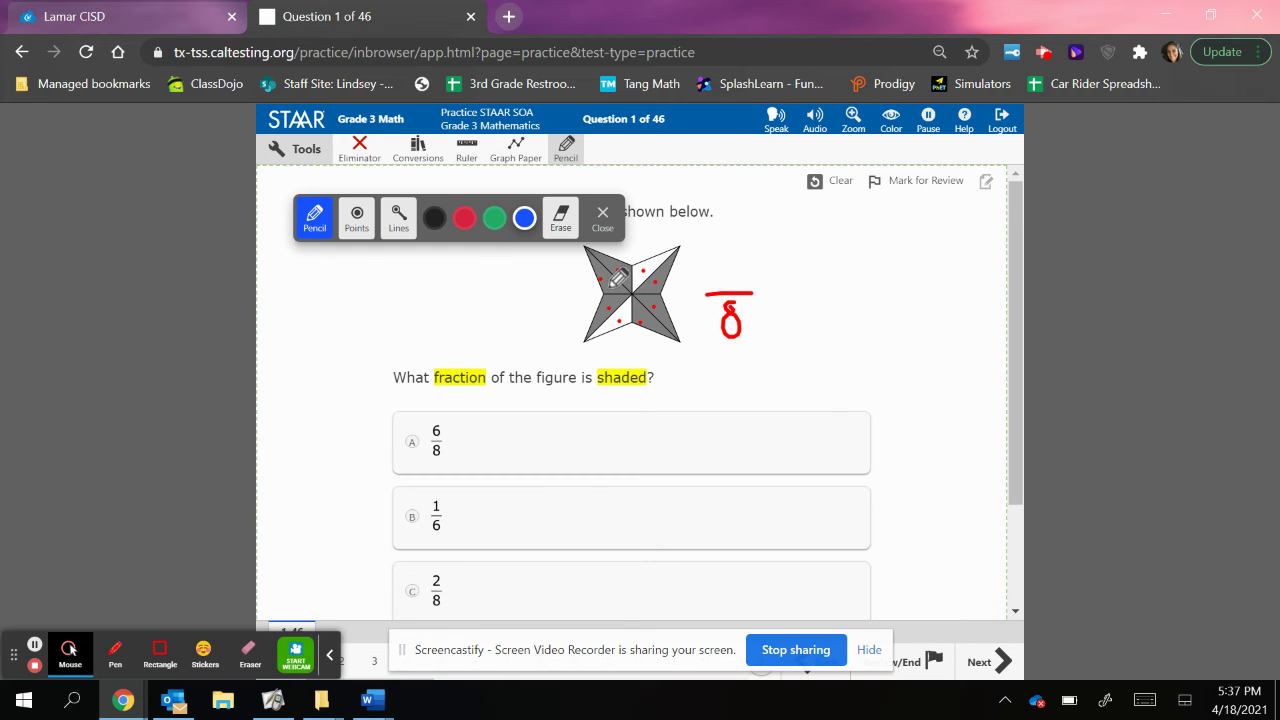
click(607, 289)
click(659, 278)
click(660, 316)
mouse_move(721, 256)
mouse_down()
mouse_move(717, 284)
mouse_move(718, 273)
mouse_up()
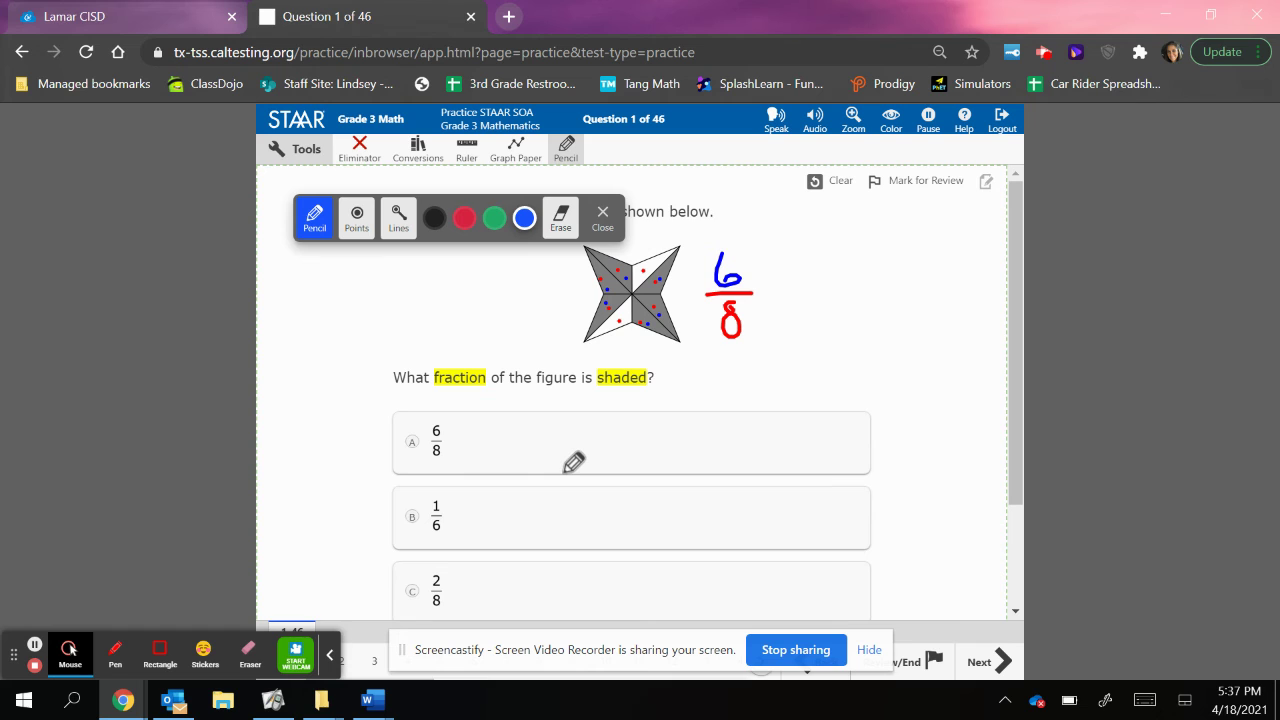
scroll(573, 460, down, 1)
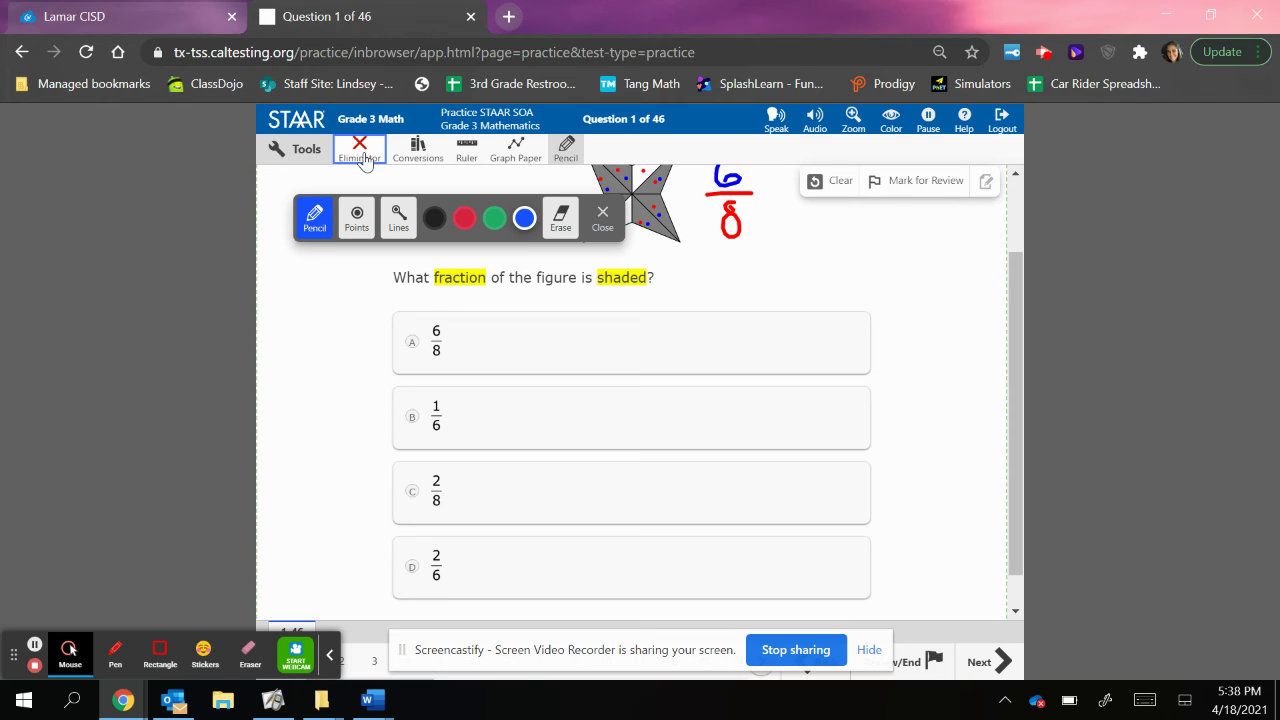
Eliminate B (1/6), C (2/8) and D (2/6), select A (6/8), and advance to Question 2.
click(362, 158)
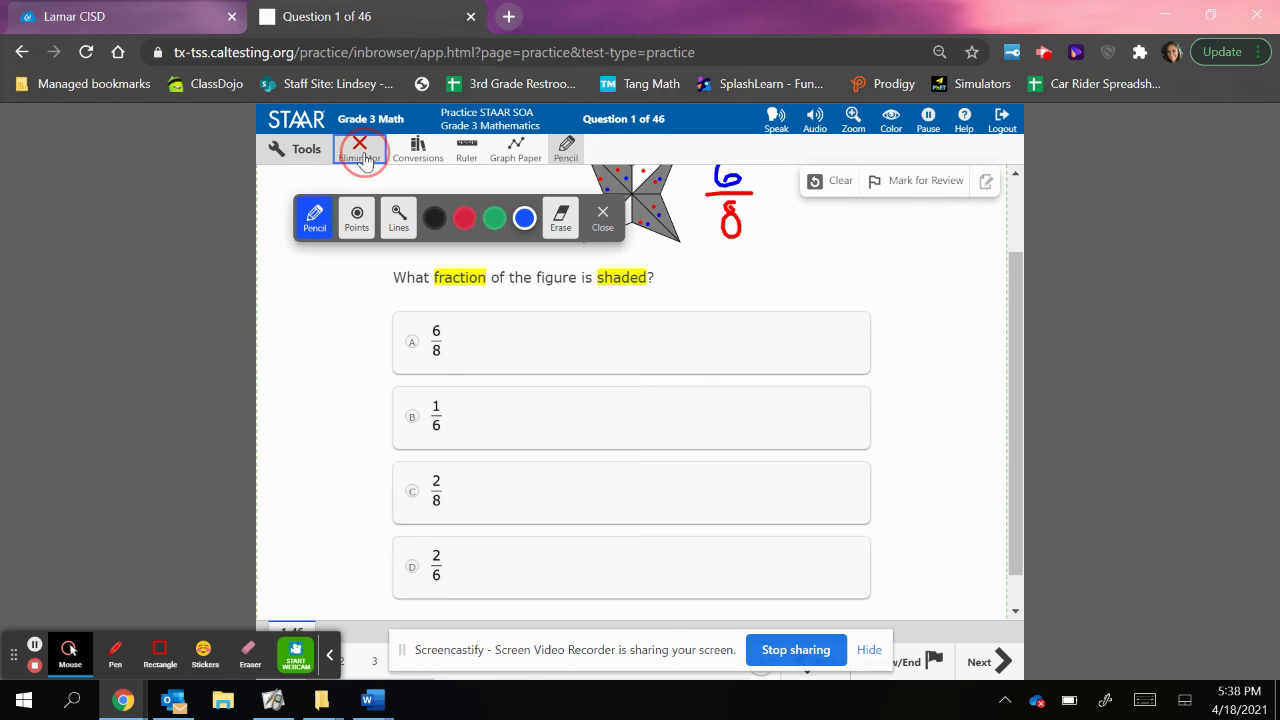
click(441, 418)
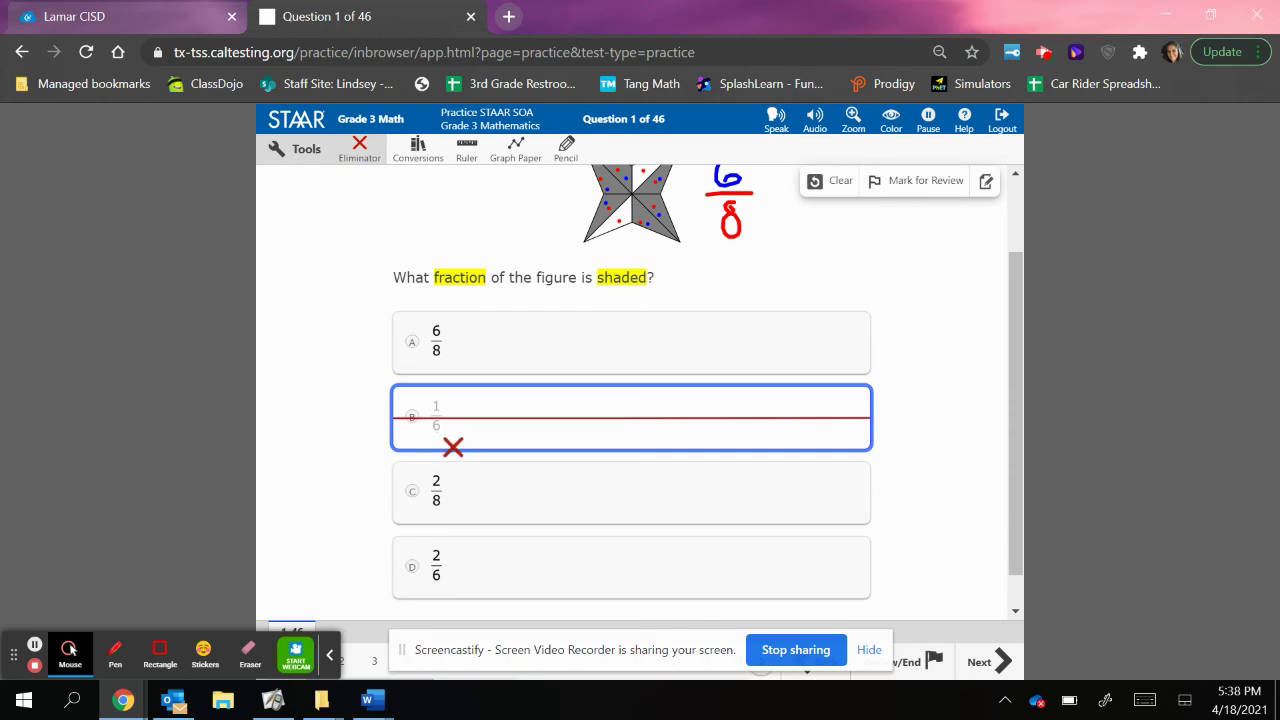
click(445, 498)
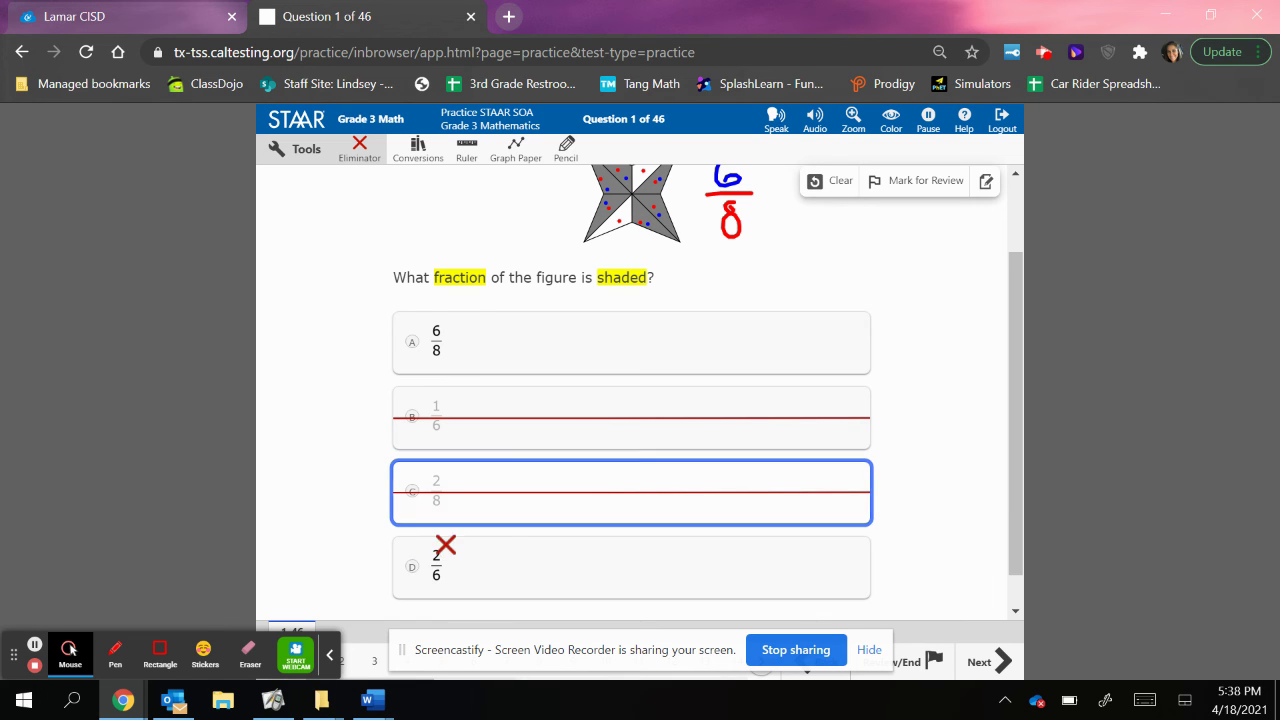
click(446, 563)
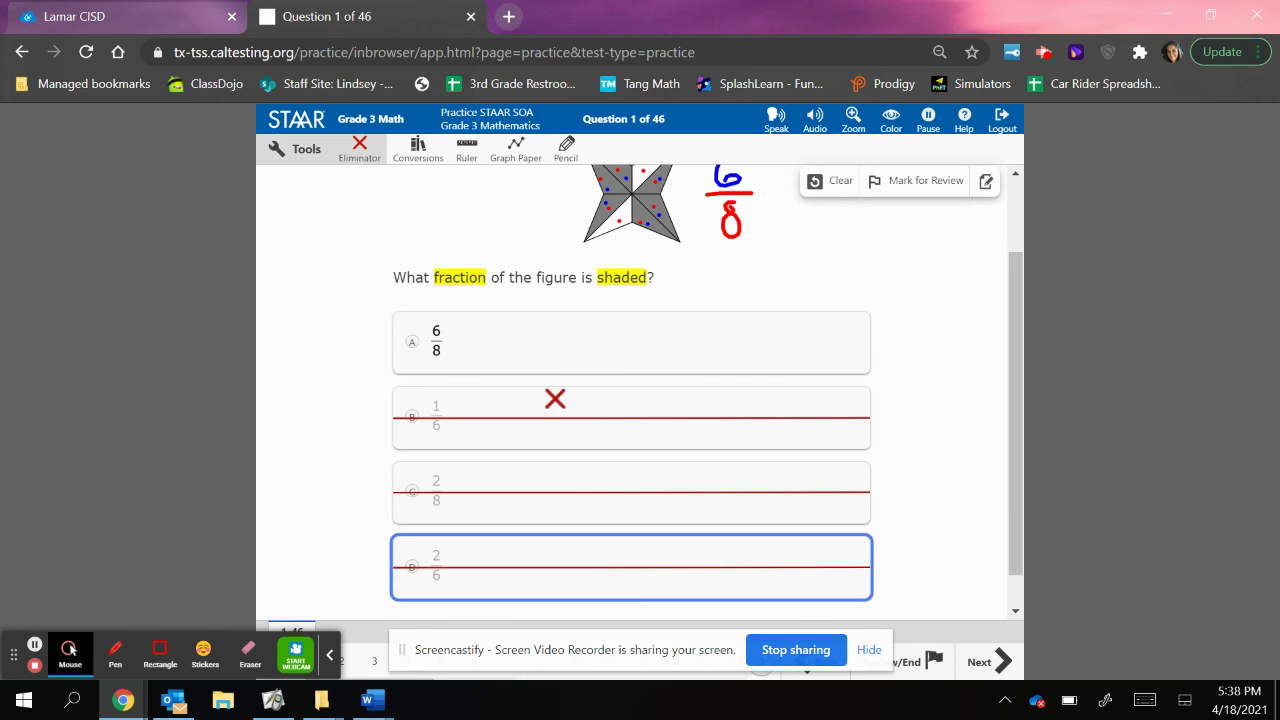
click(363, 158)
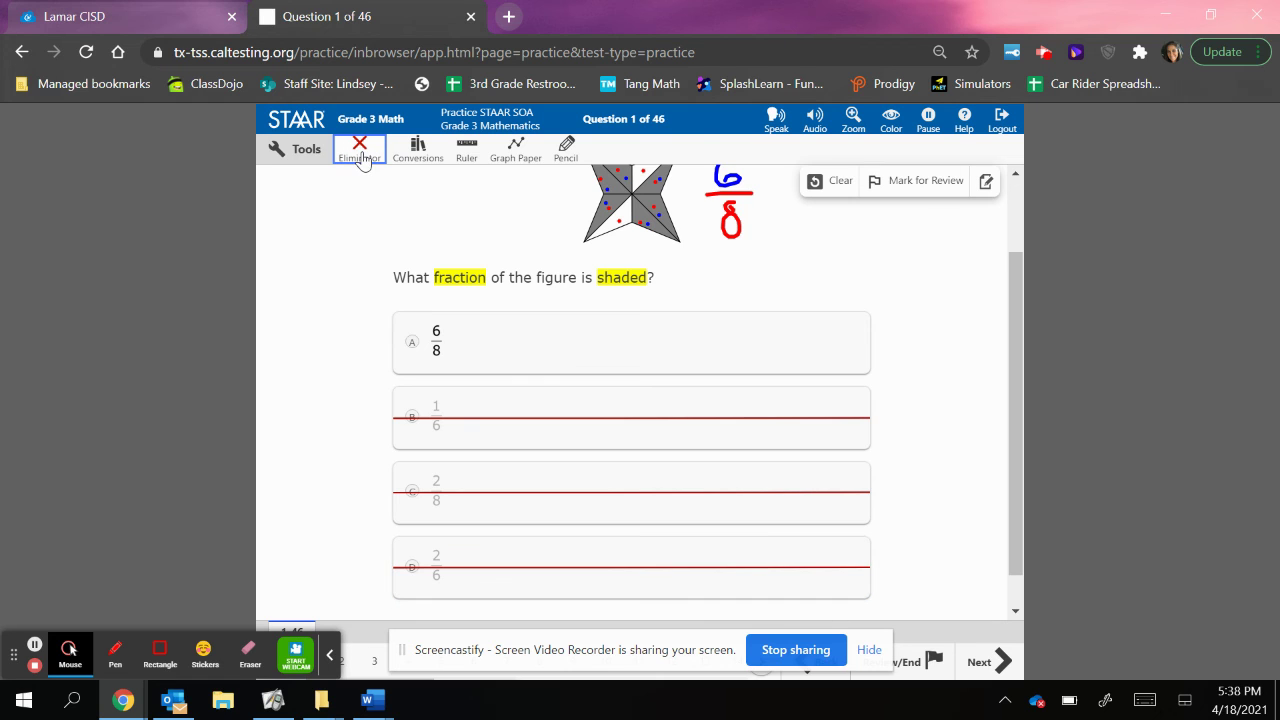
click(413, 344)
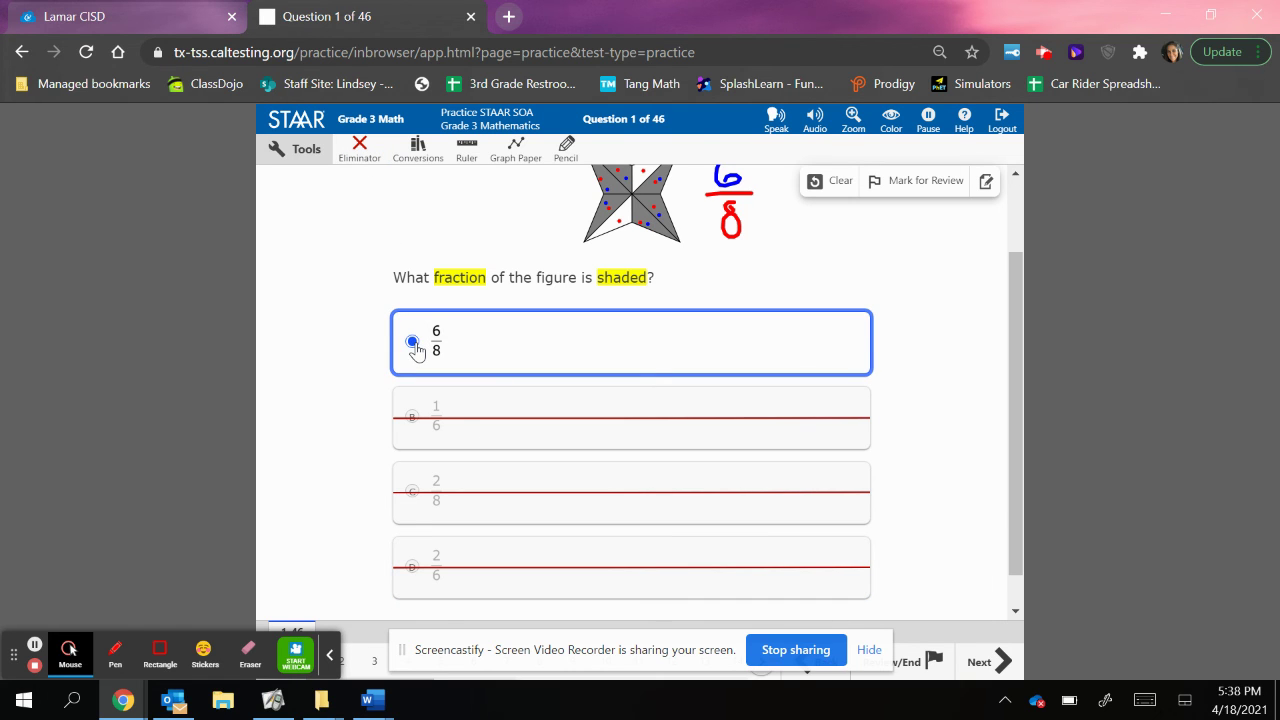
click(983, 664)
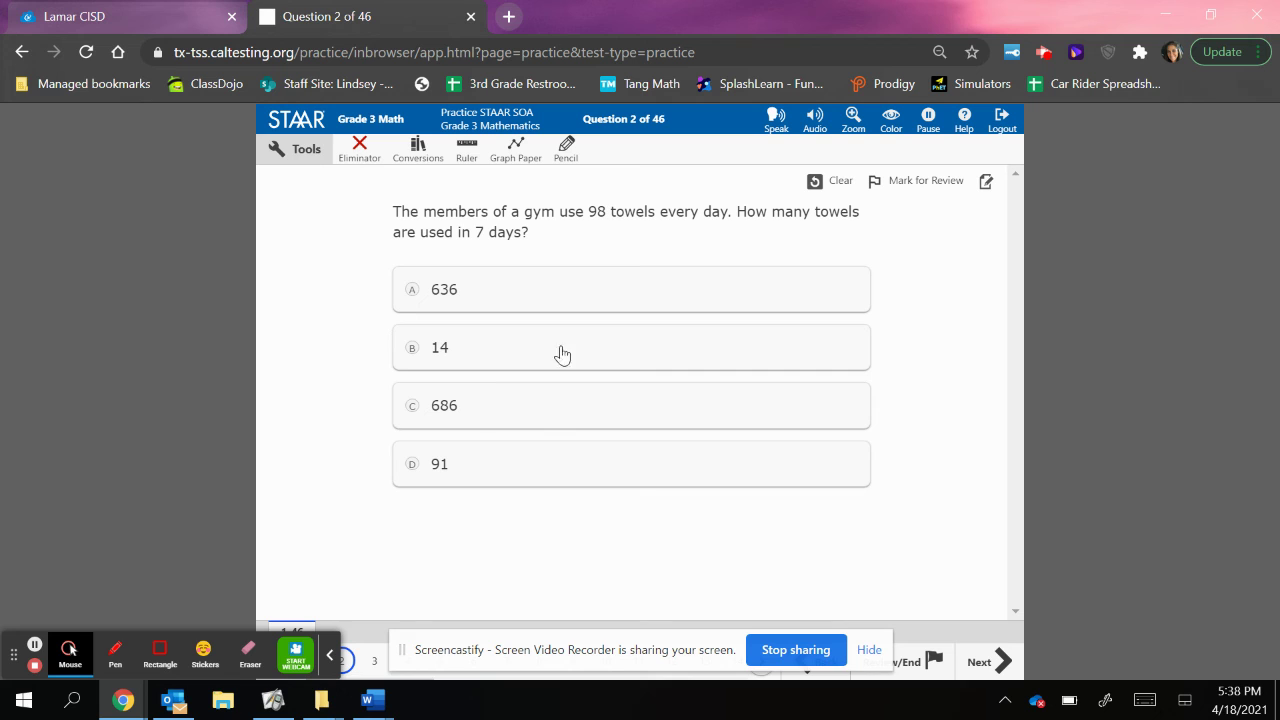
In Question 2, apply yellow highlight to '98 towels every day' and to '7 days'.
click(565, 405)
drag(588, 212, 730, 211)
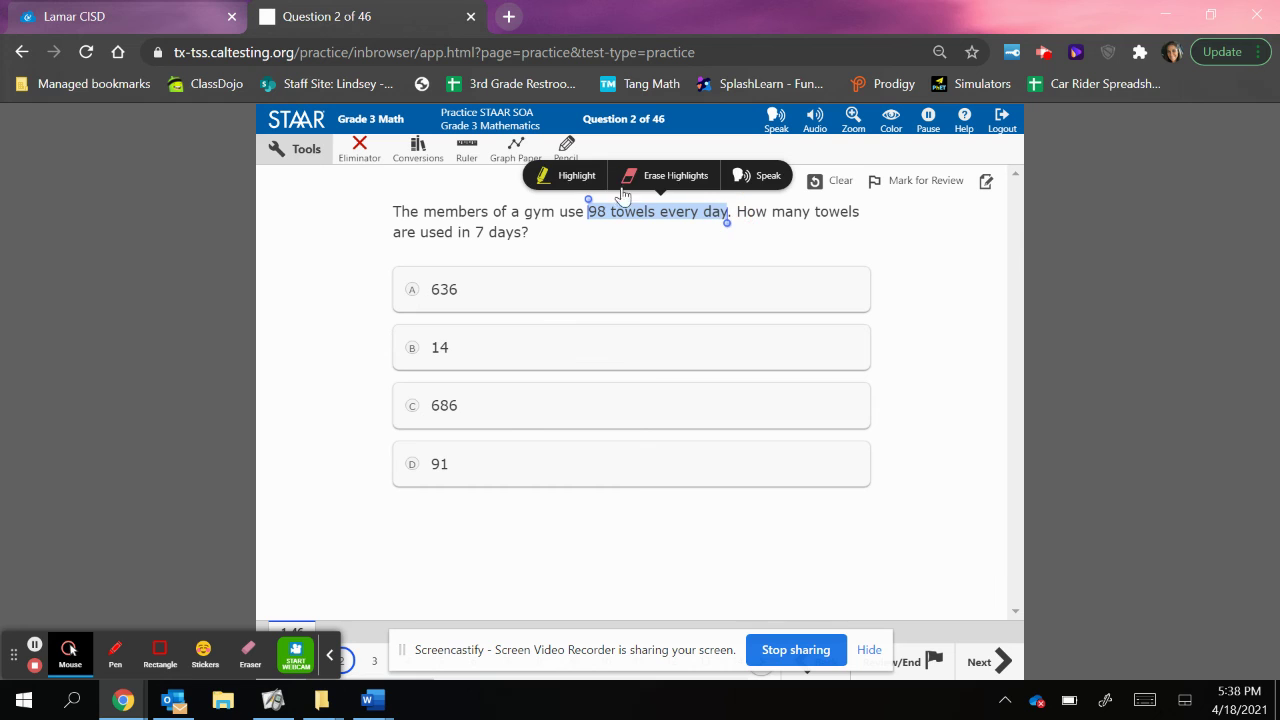
click(575, 180)
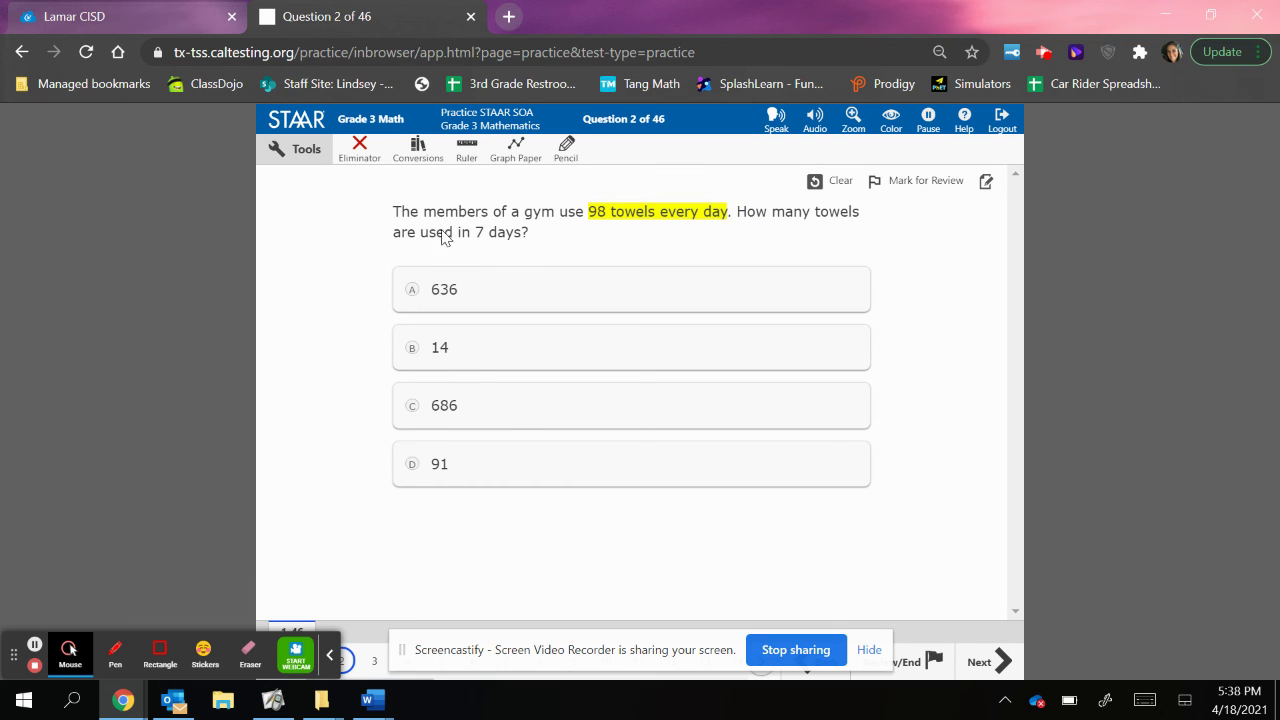
drag(476, 235, 519, 237)
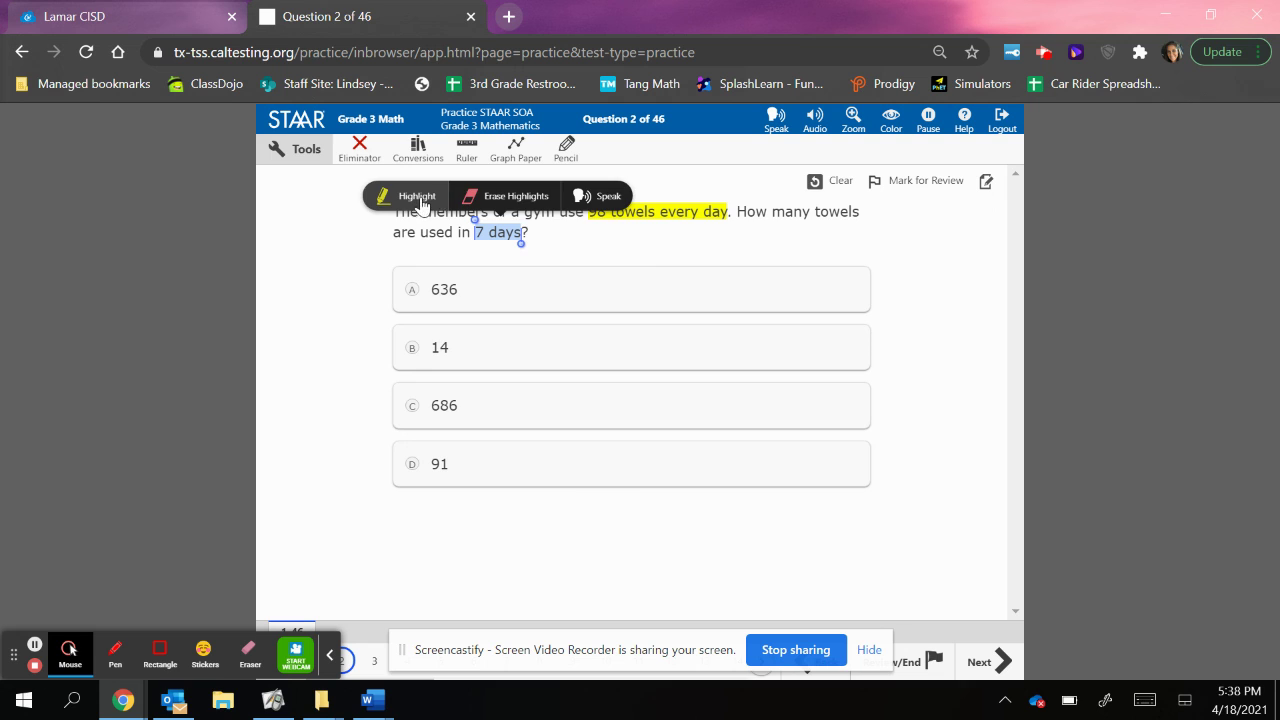
click(408, 196)
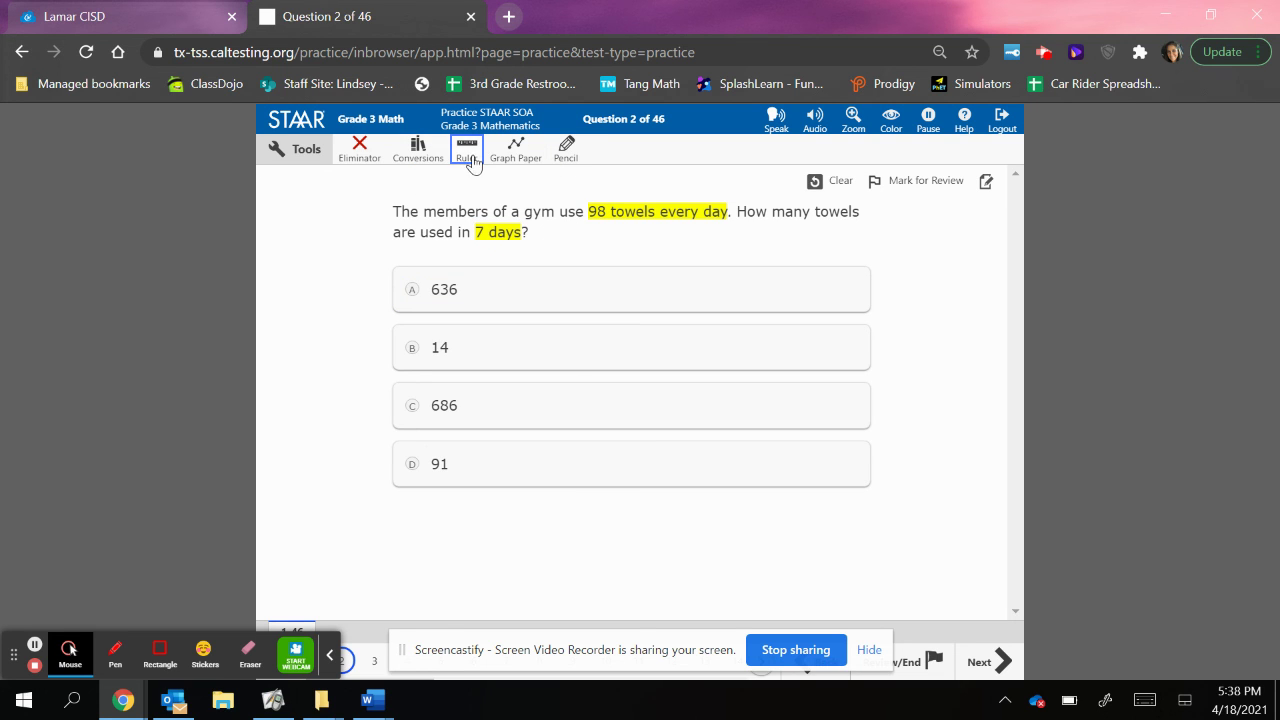
click(516, 152)
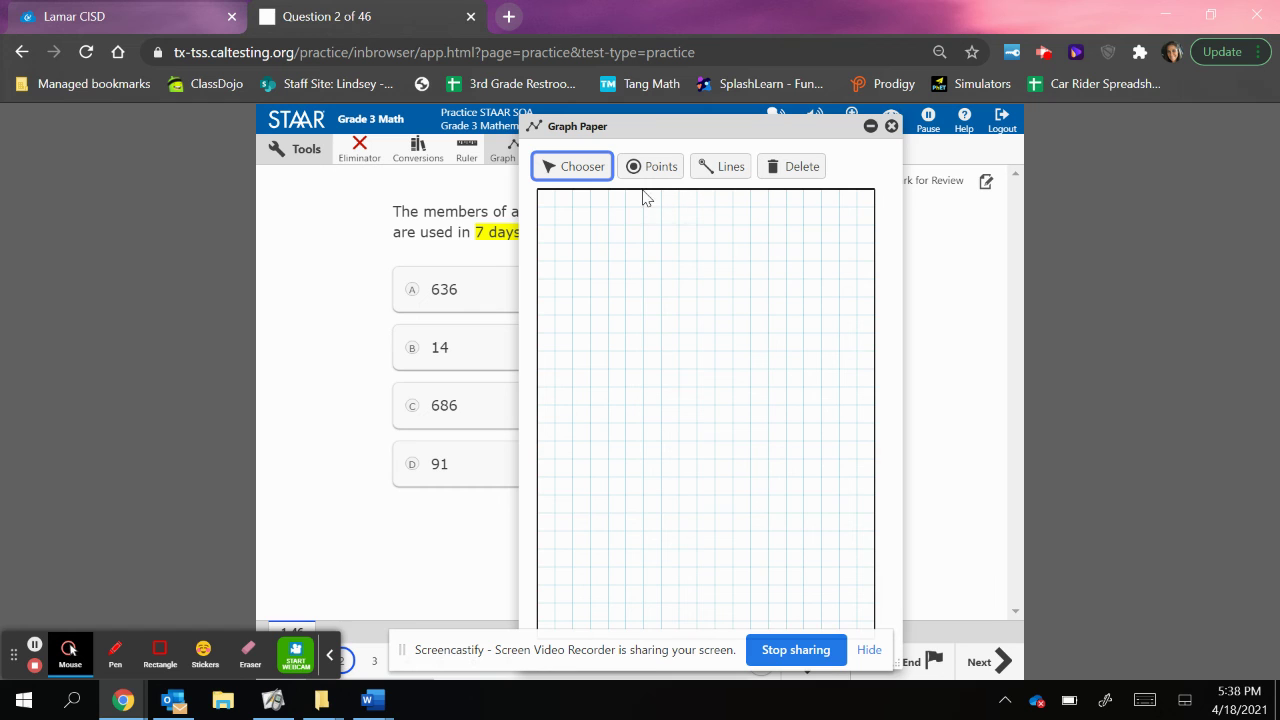
drag(643, 126, 917, 112)
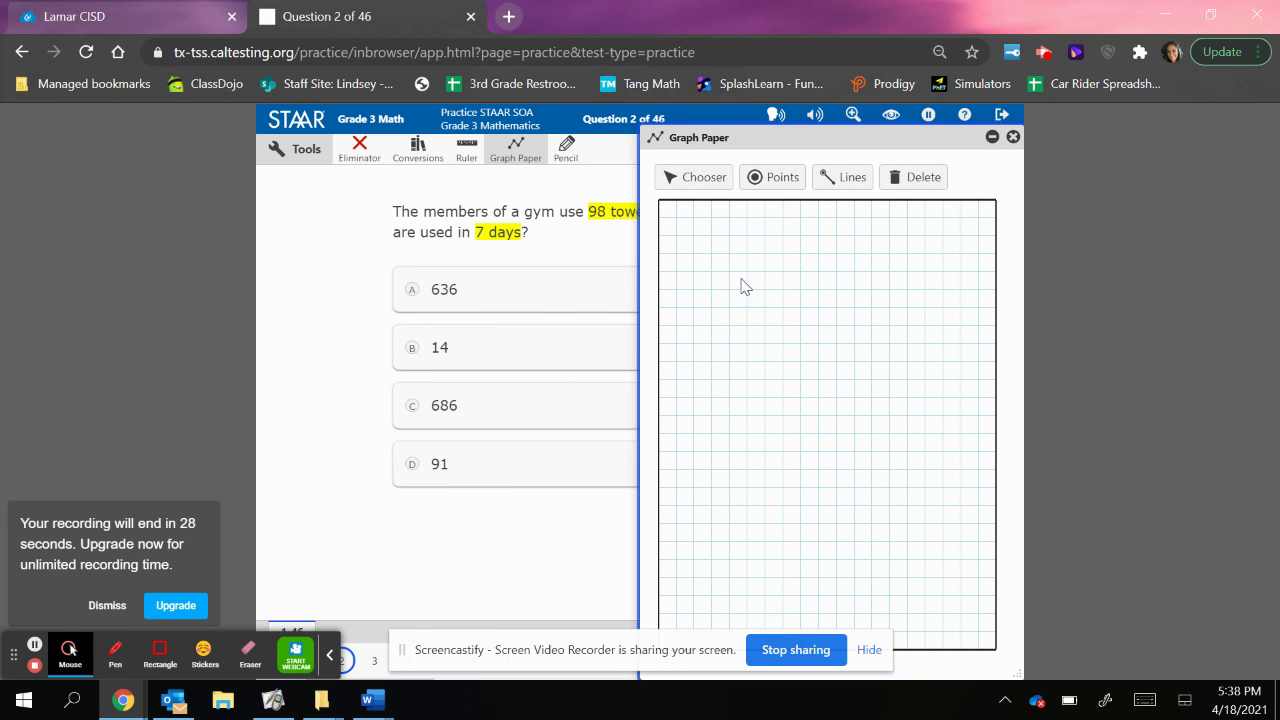
click(704, 180)
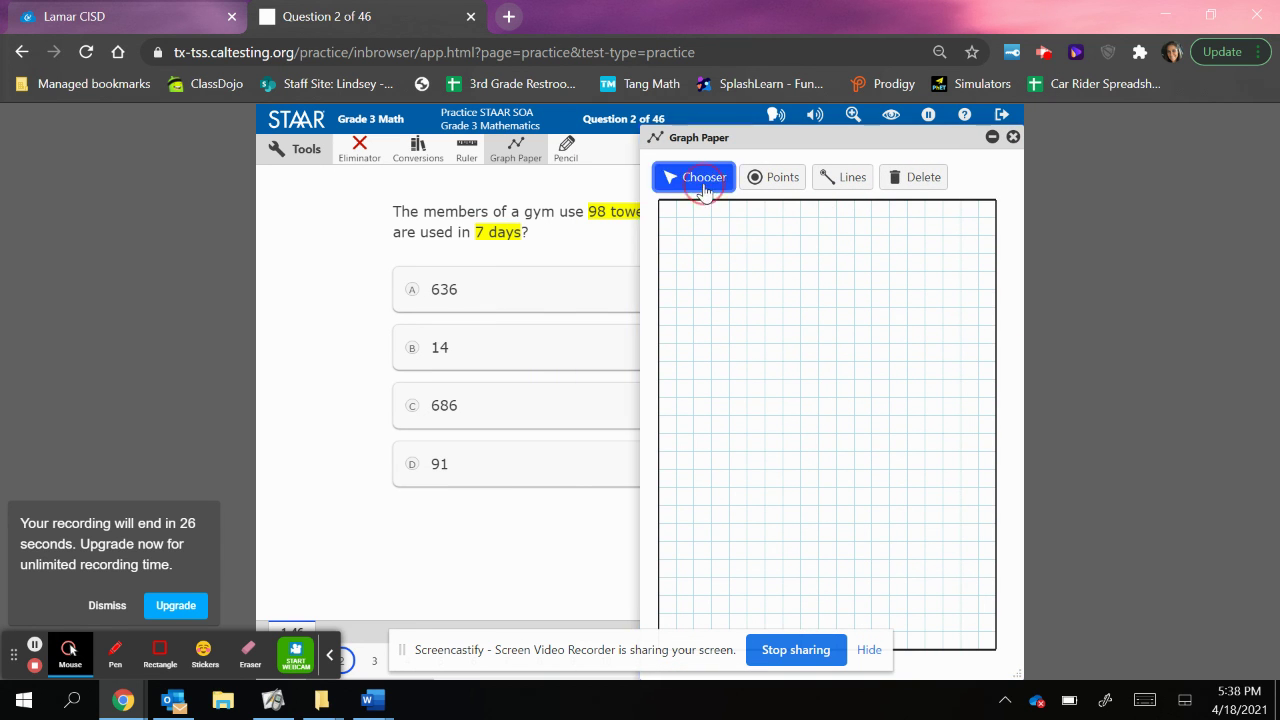
click(695, 240)
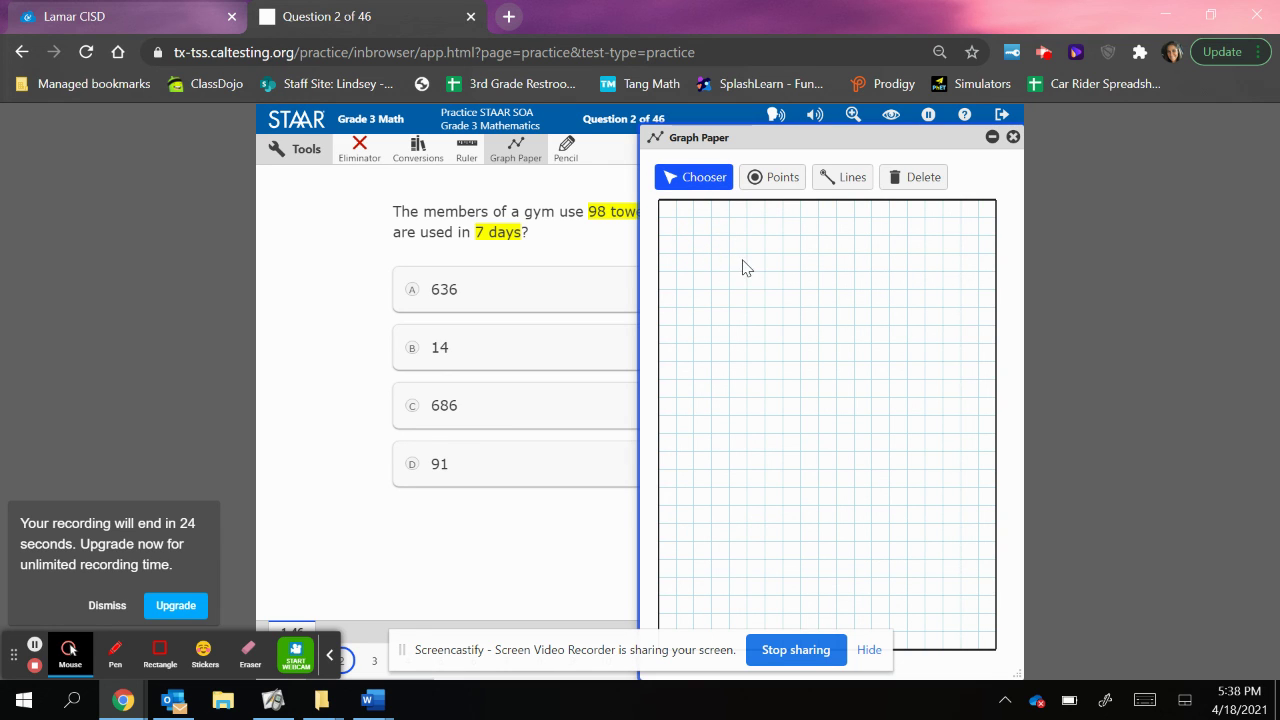
click(1013, 138)
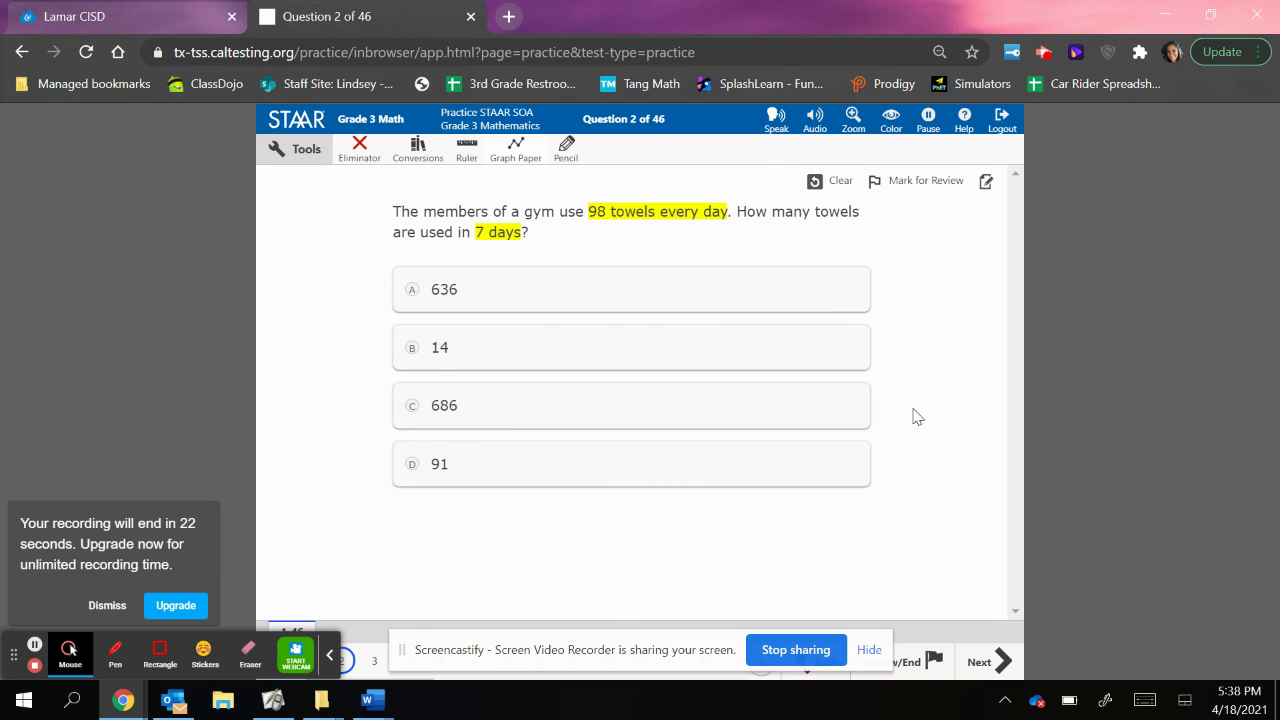